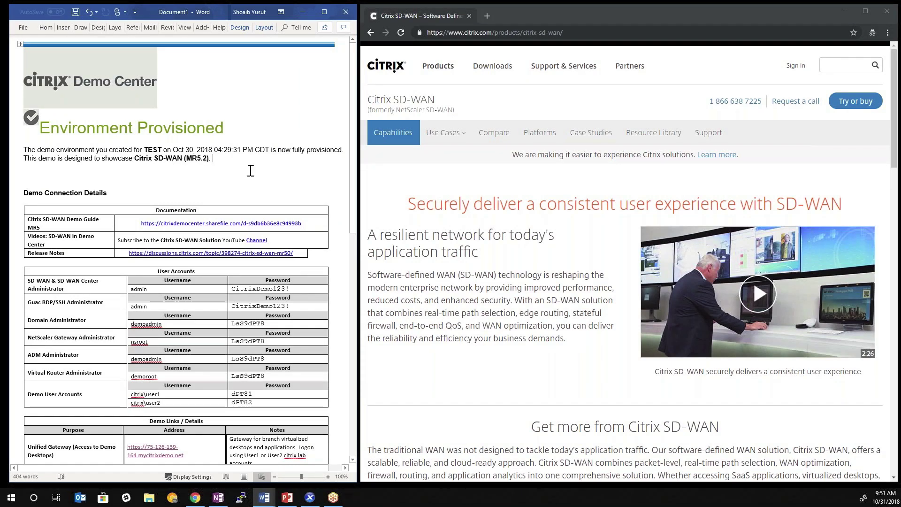
Scroll down through the Demo Center provisioning details in the Word document
{"action": "scroll", "coordinate": [258, 174], "scroll_direction": "down", "scroll_amount": 1}
Load the Unified Gateway address from Word in Chrome and list the storefront's desktops
{"action": "scroll", "coordinate": [258, 174], "scroll_direction": "down", "scroll_amount": 10}
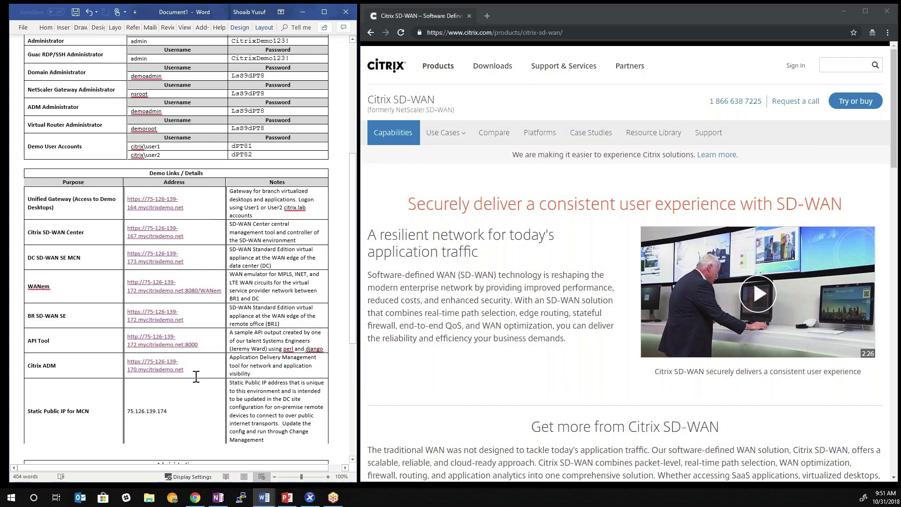
{"action": "left_click_drag", "start_coordinate": [183, 207], "coordinate": [128, 199]}
{"action": "key", "text": "ctrl+c"}
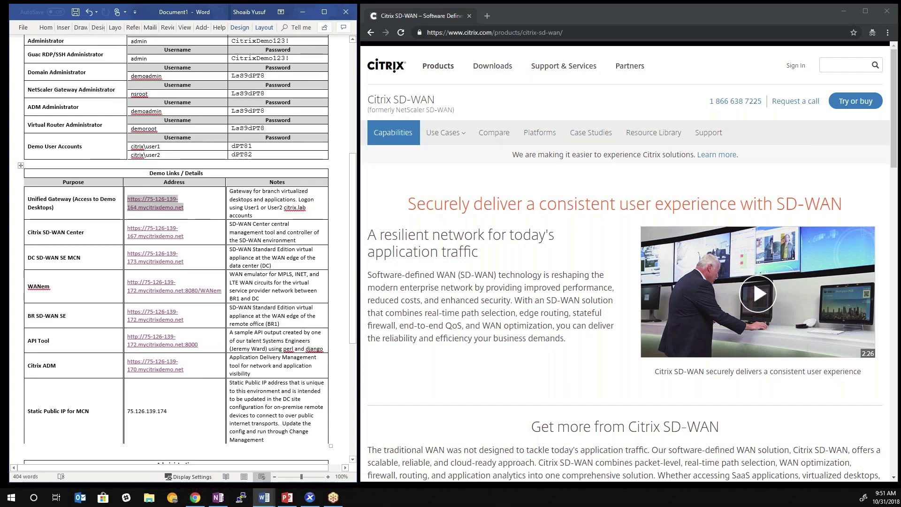
{"action": "left_click", "coordinate": [454, 32]}
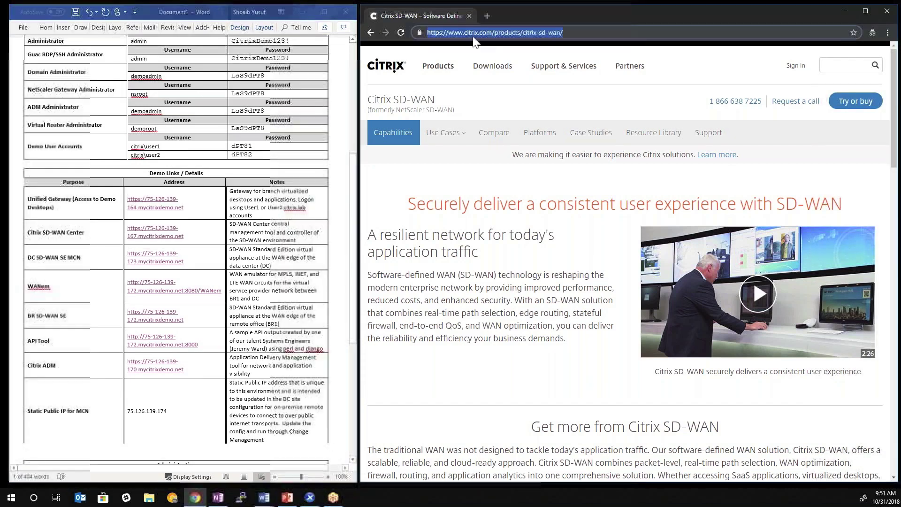
{"action": "key", "text": "ctrl+v"}
{"action": "key", "text": "Return"}
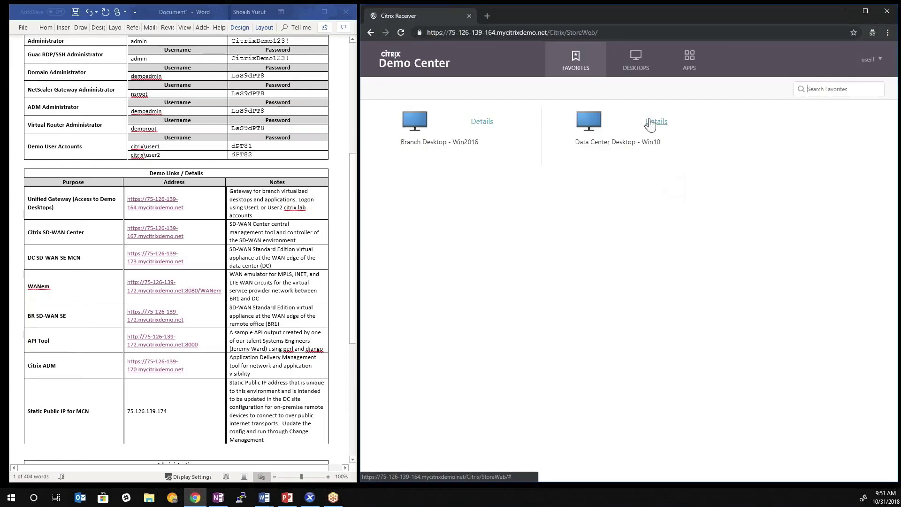
{"action": "left_click", "coordinate": [643, 75]}
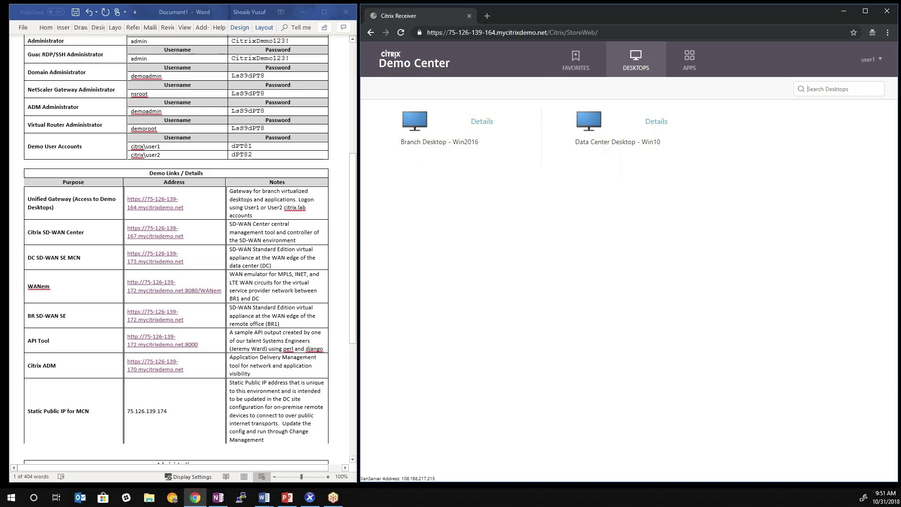
{"action": "key", "text": "alt+Tab"}
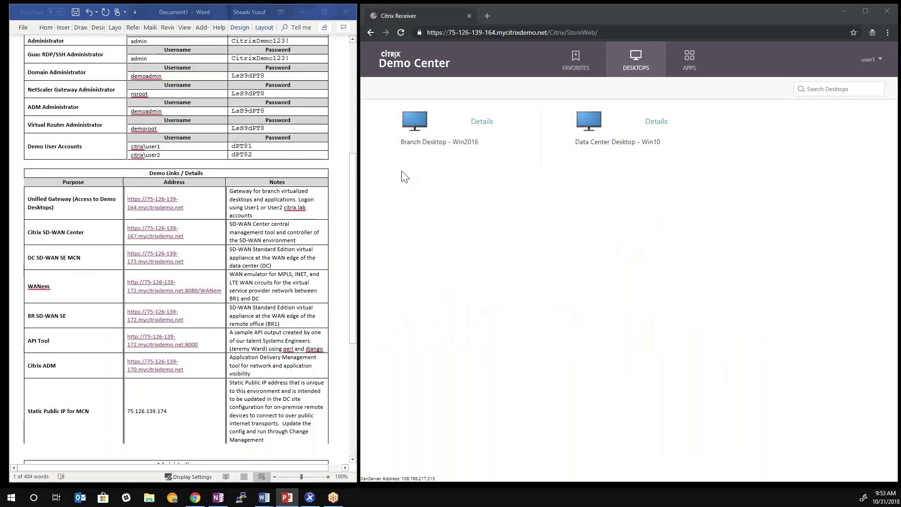
{"action": "left_click", "coordinate": [414, 121]}
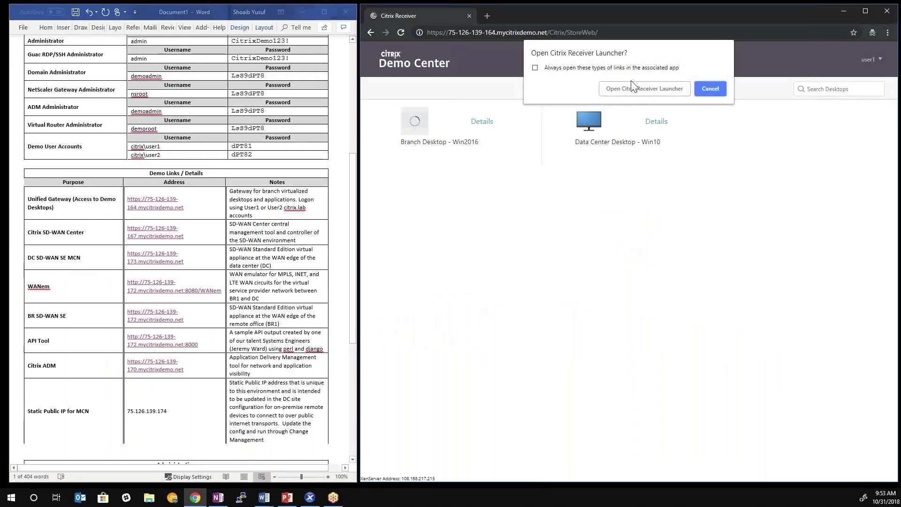
Launch the Branch Desktop, then load SD-WAN Center's Network Summary (3 sites) in a new tab
{"action": "left_click", "coordinate": [645, 88]}
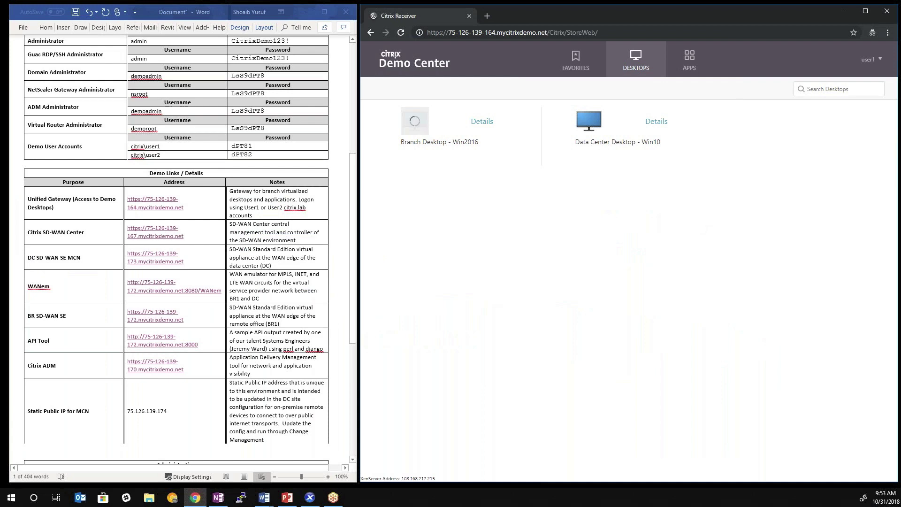
{"action": "left_click", "coordinate": [260, 282]}
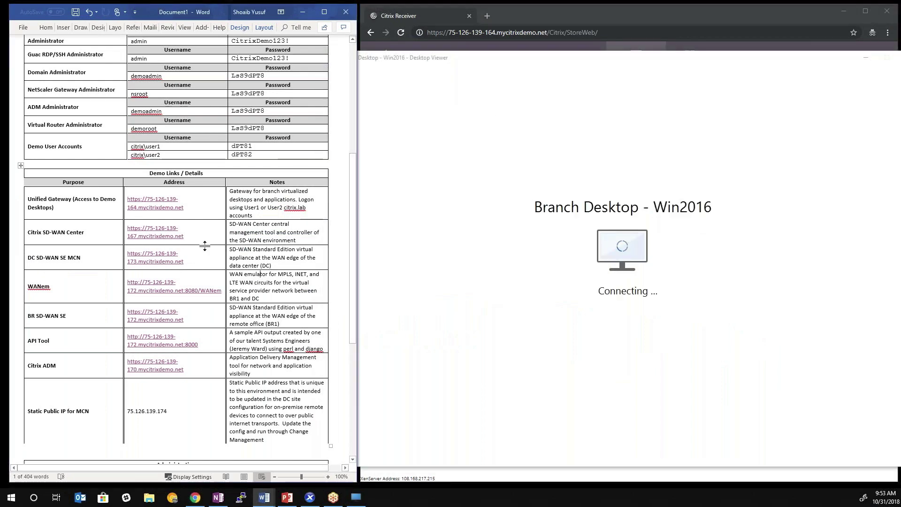
{"action": "triple_click", "coordinate": [156, 236]}
{"action": "key", "text": "ctrl+c"}
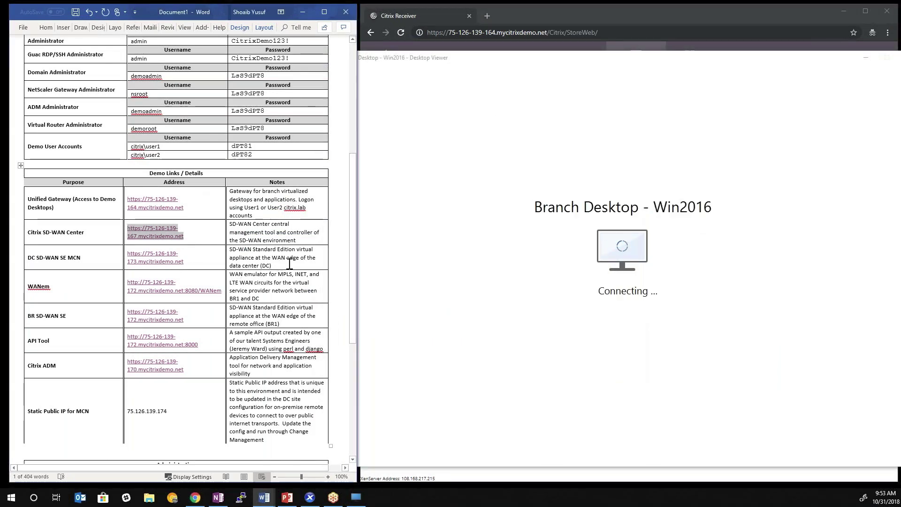
{"action": "left_click", "coordinate": [488, 15]}
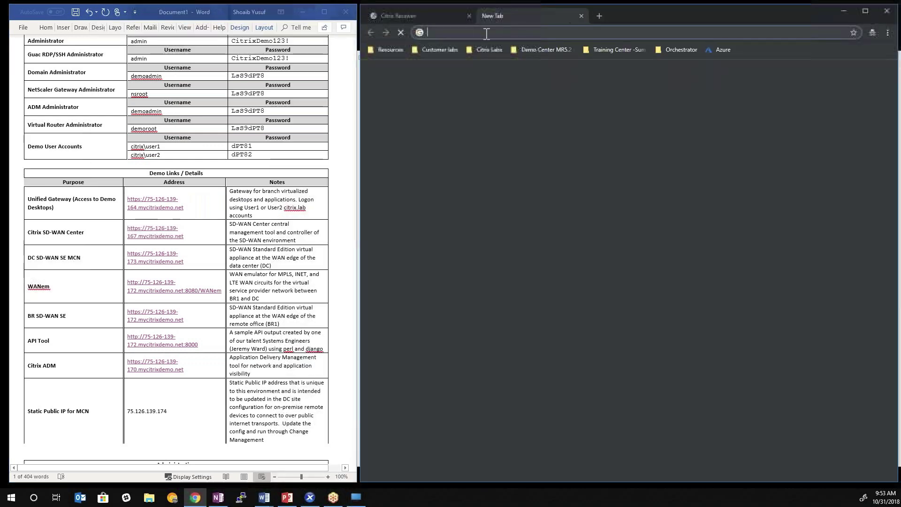
{"action": "key", "text": "ctrl+v"}
{"action": "key", "text": "Return"}
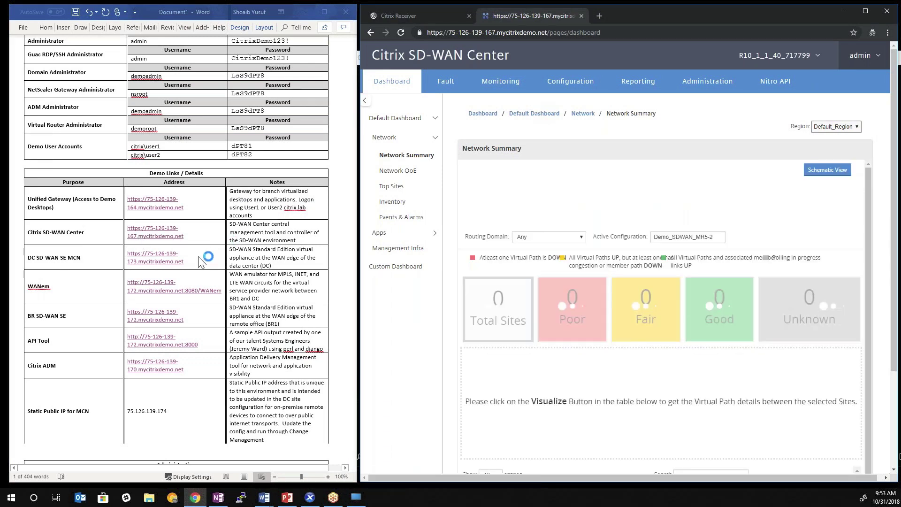
{"action": "left_click", "coordinate": [193, 264]}
{"action": "left_click_drag", "start_coordinate": [193, 264], "coordinate": [127, 251]}
{"action": "key", "text": "ctrl+c"}
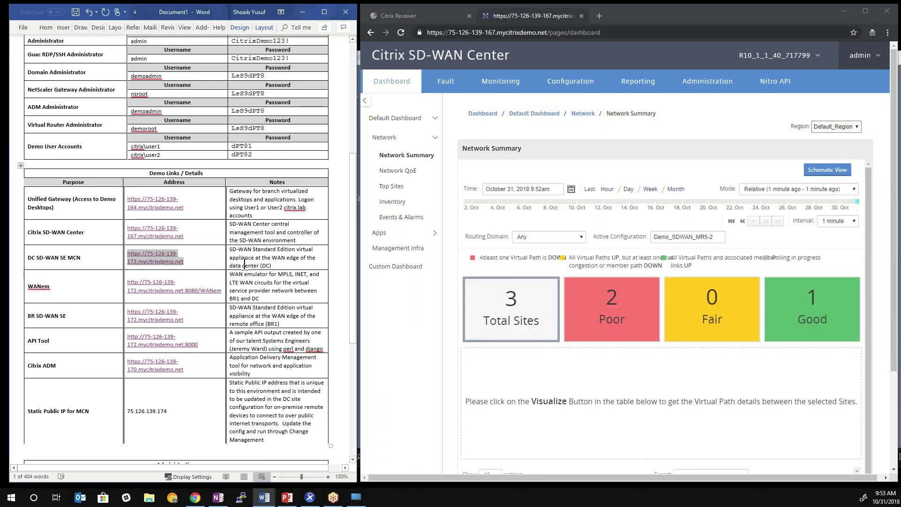
Load the DC SD-WAN SE MCN address in a new tab to show the DCVPX dashboard
{"action": "left_click", "coordinate": [600, 16]}
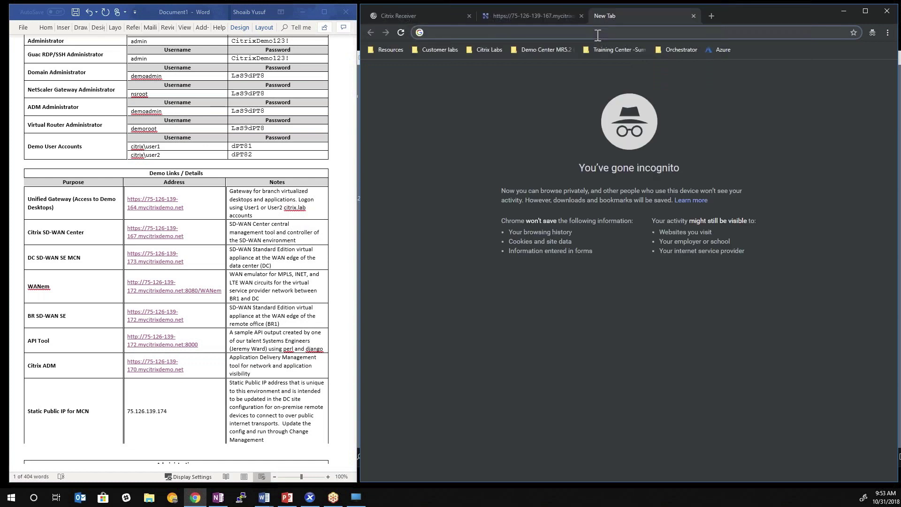
{"action": "key", "text": "ctrl+v"}
{"action": "key", "text": "Return"}
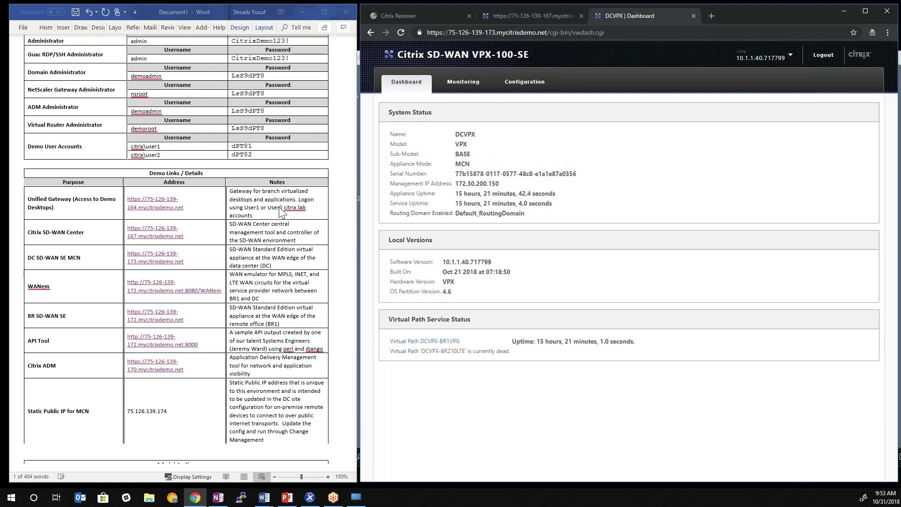
{"action": "left_click_drag", "start_coordinate": [223, 295], "coordinate": [135, 281]}
{"action": "key", "text": "ctrl+c"}
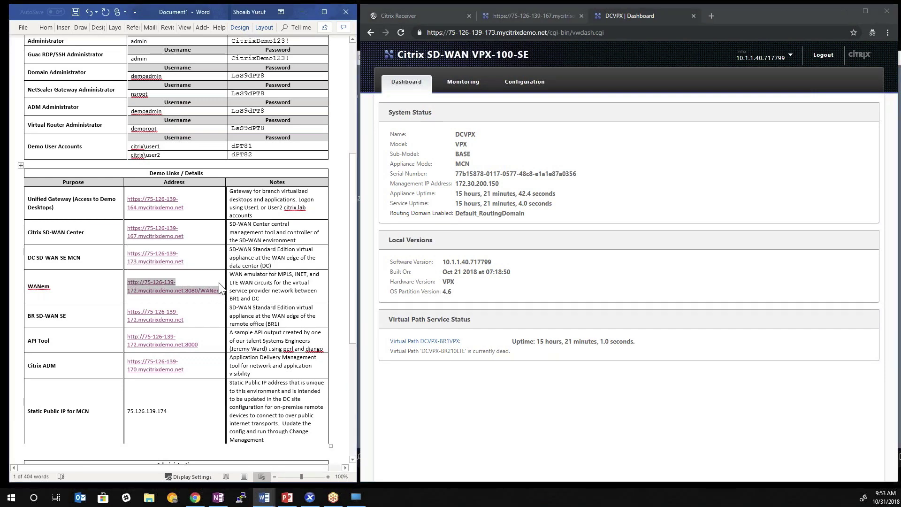
Load the WANem v2.3 administration page in a fourth tab and adjust its zoom level
{"action": "left_click", "coordinate": [710, 18]}
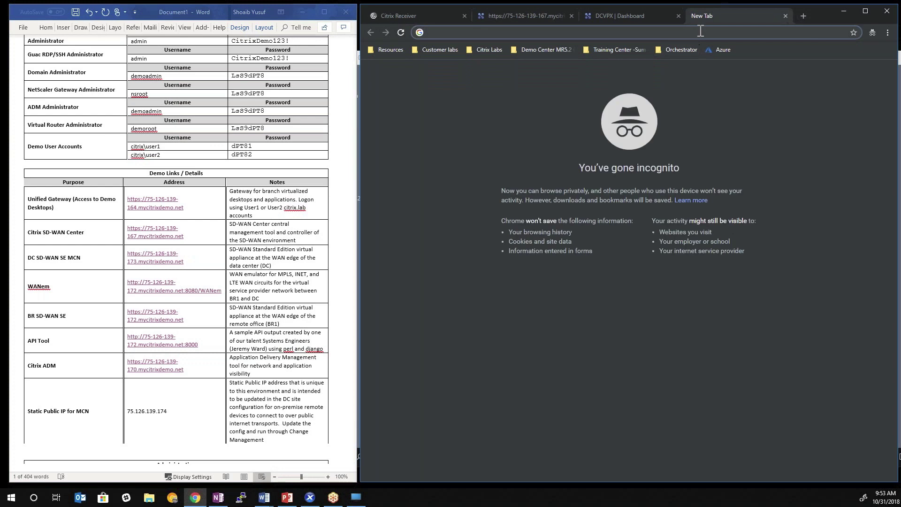
{"action": "key", "text": "ctrl+v"}
{"action": "key", "text": "Return"}
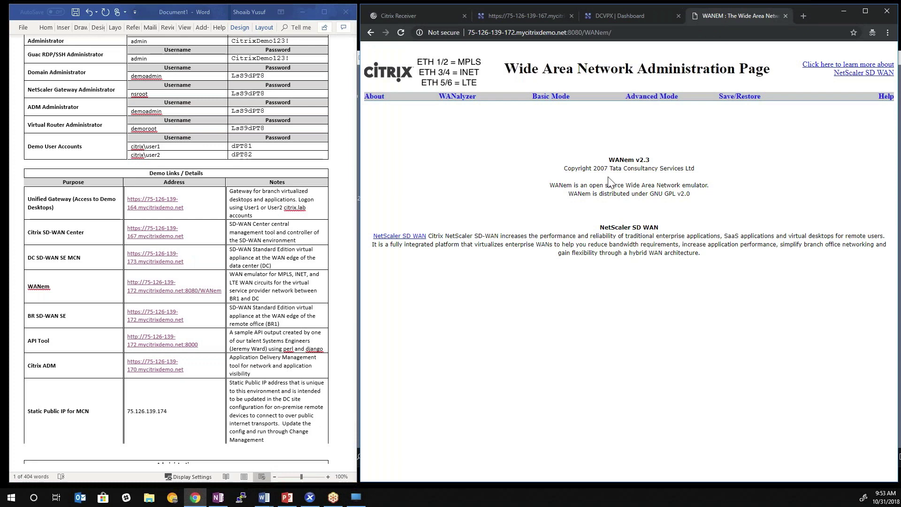
{"action": "key", "text": "ctrl+minus"}
{"action": "key", "text": "ctrl+minus"}
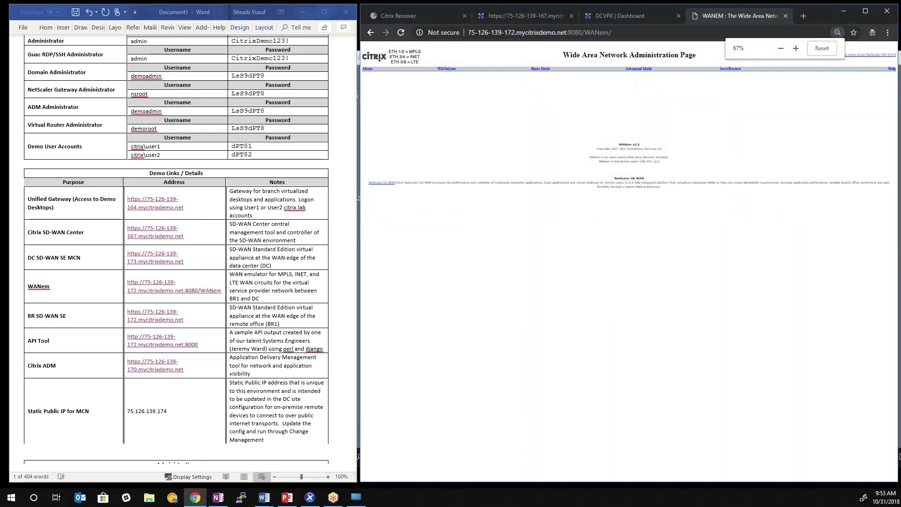
{"action": "key", "text": "ctrl+plus"}
{"action": "key", "text": "ctrl+plus"}
{"action": "key", "text": "ctrl+plus"}
{"action": "key", "text": "ctrl+plus"}
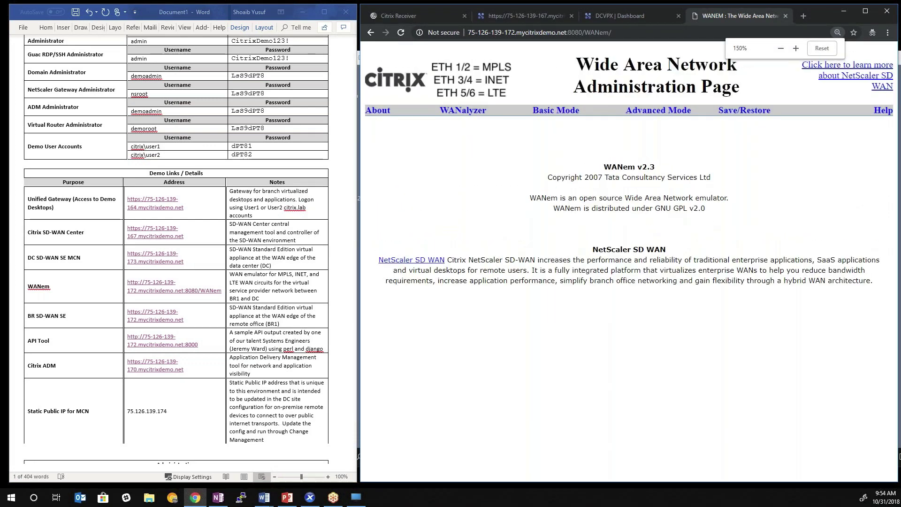
{"action": "key", "text": "ctrl+minus"}
{"action": "key", "text": "ctrl+plus"}
{"action": "key", "text": "ctrl+plus"}
{"action": "key", "text": "ctrl+minus"}
{"action": "key", "text": "ctrl+minus"}
{"action": "key", "text": "ctrl+minus"}
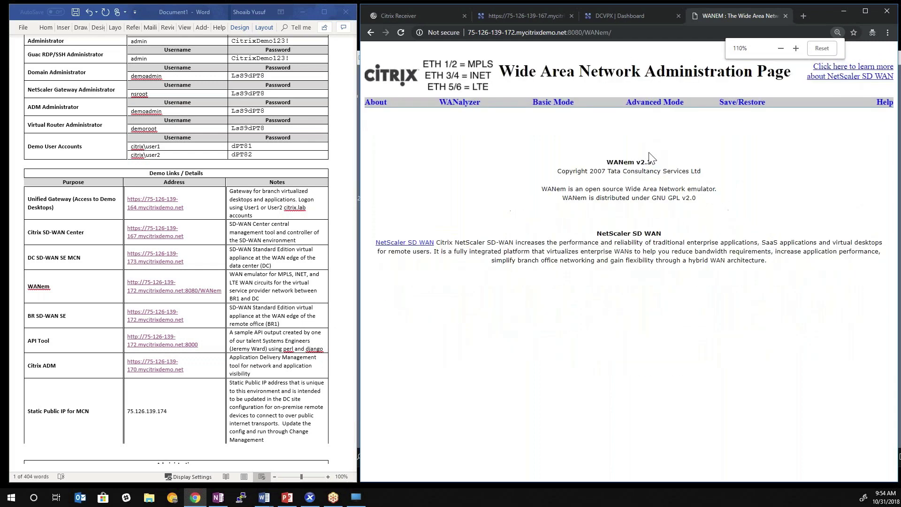
{"action": "key", "text": "ctrl+plus"}
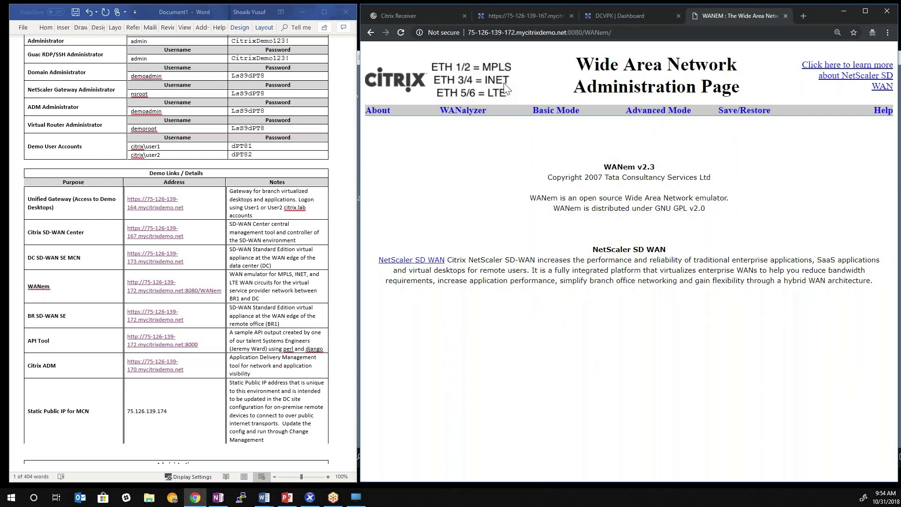
Launch HDX Monitor on the Branch Desktop and view the WIN2016 session's Network details
{"action": "left_click", "coordinate": [356, 497]}
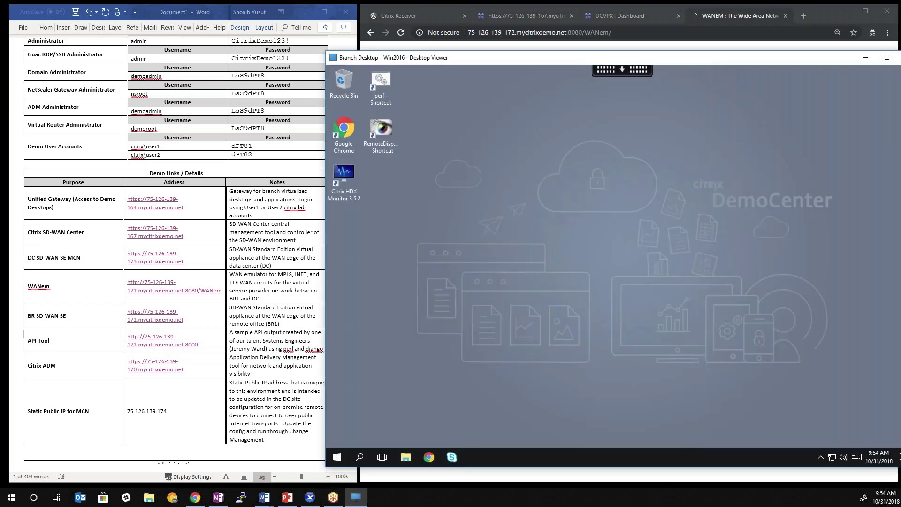
{"action": "double_click", "coordinate": [353, 182]}
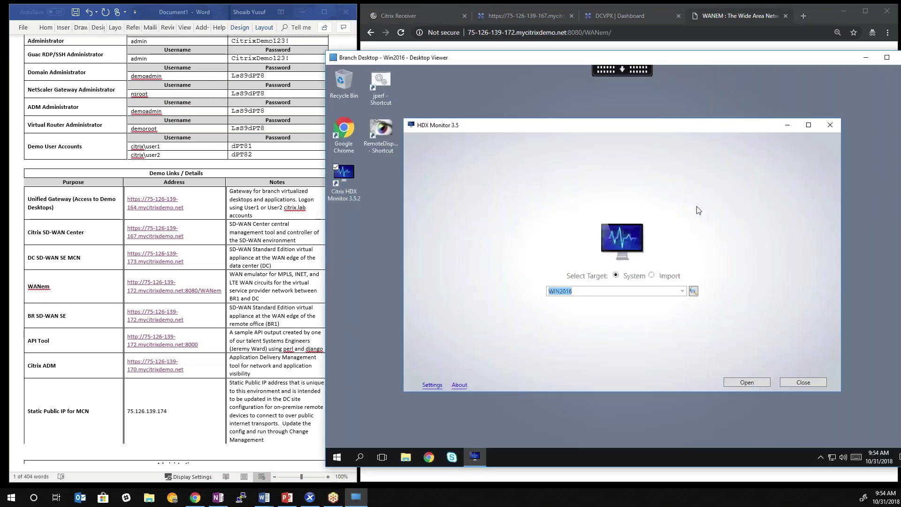
{"action": "left_click", "coordinate": [738, 381]}
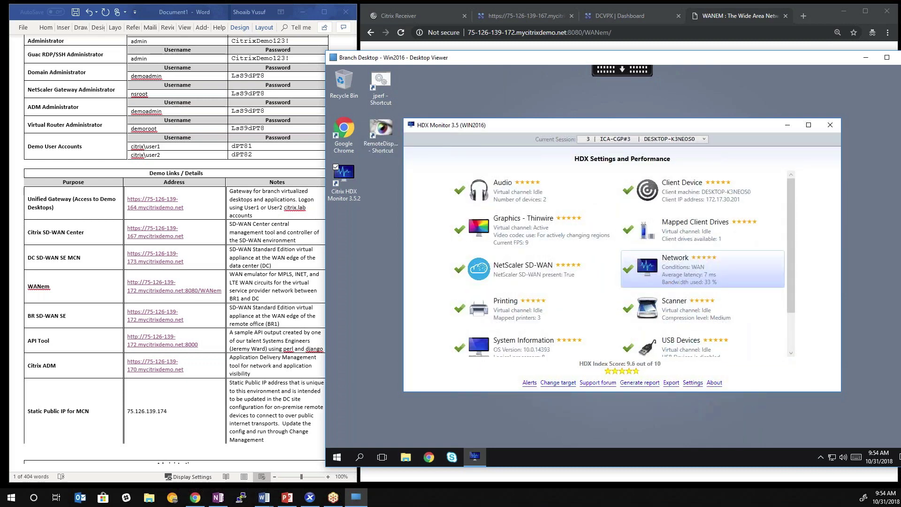
{"action": "left_click", "coordinate": [680, 272]}
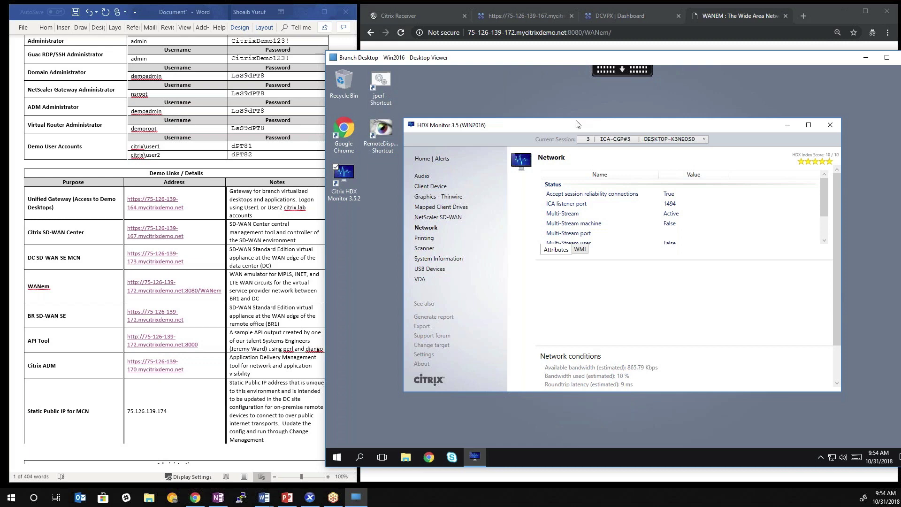
{"action": "left_click_drag", "start_coordinate": [577, 123], "coordinate": [758, 145]}
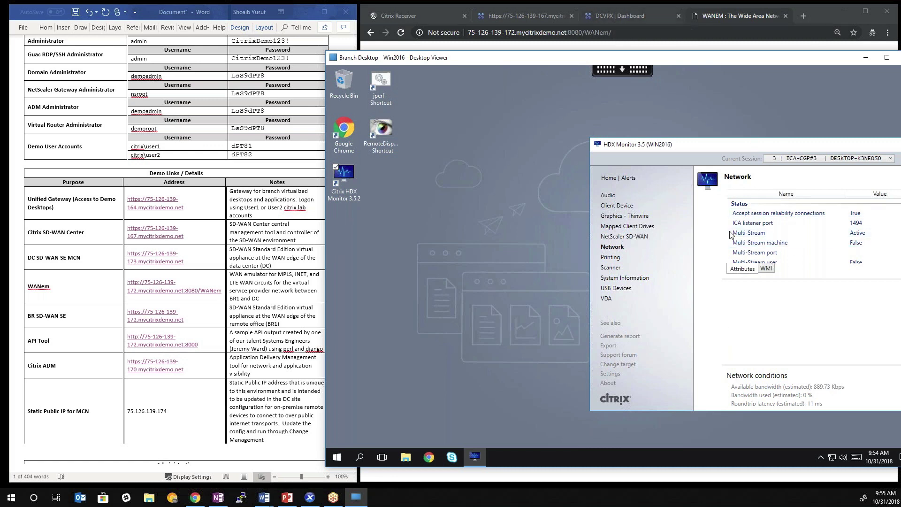
Filter the DCVPX Monitoring statistics to the six BR1 paths and start auto-refresh
{"action": "left_click", "coordinate": [618, 17]}
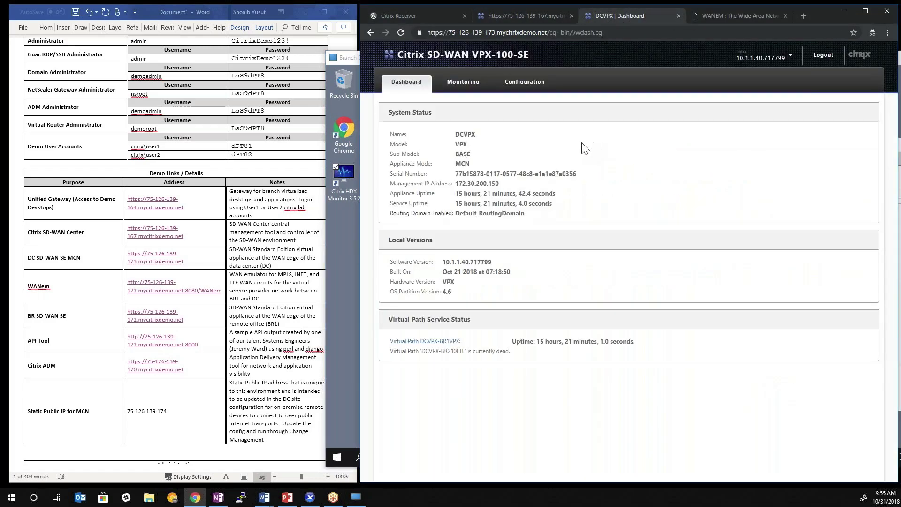
{"action": "left_click", "coordinate": [459, 90]}
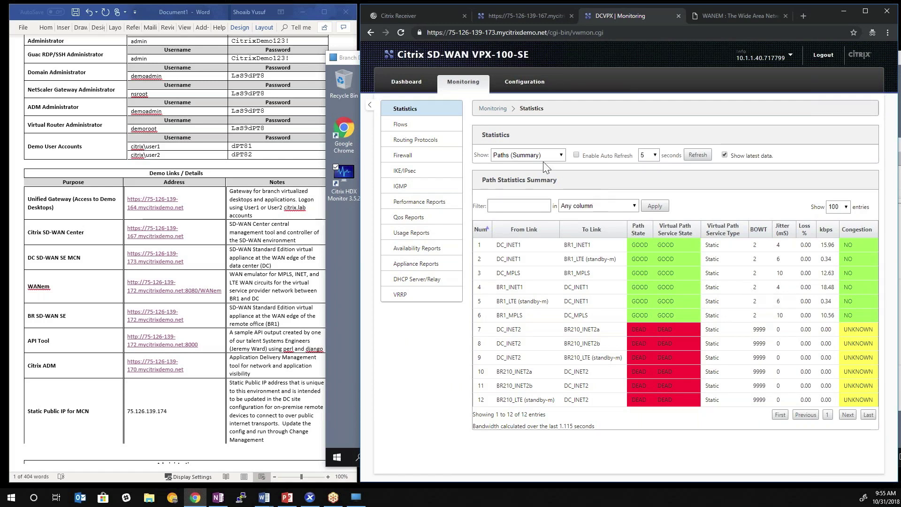
{"action": "left_click", "coordinate": [515, 208]}
{"action": "left_click", "coordinate": [655, 206]}
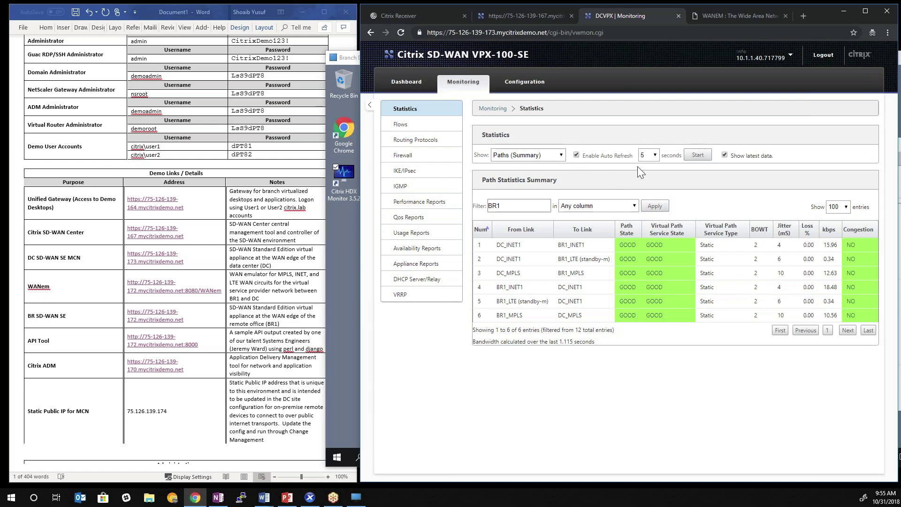
{"action": "left_click", "coordinate": [698, 156]}
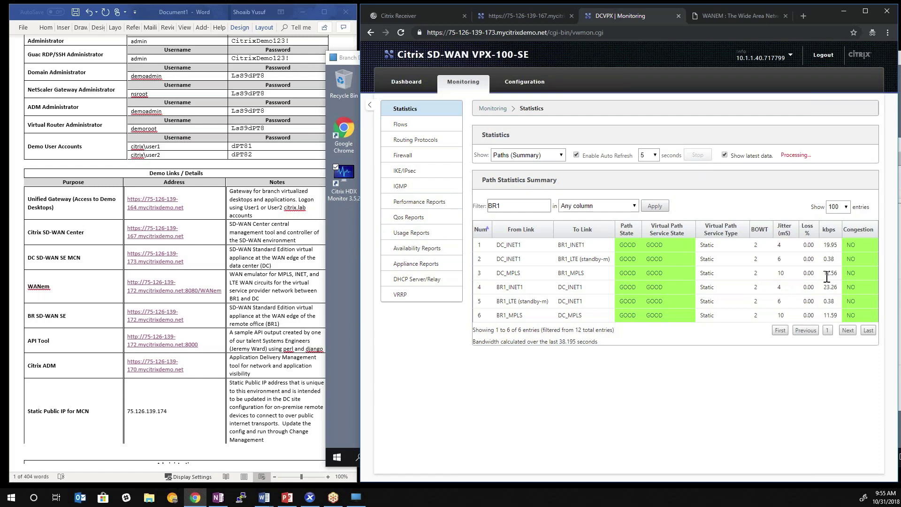
{"action": "left_click", "coordinate": [345, 317]}
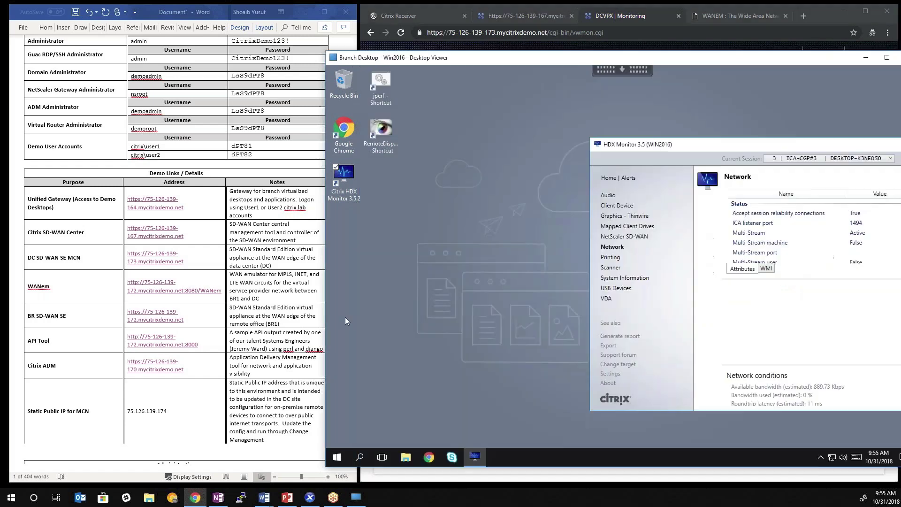
Launch Chrome on the branch desktop and play the 4K sony nature video
{"action": "double_click", "coordinate": [344, 129]}
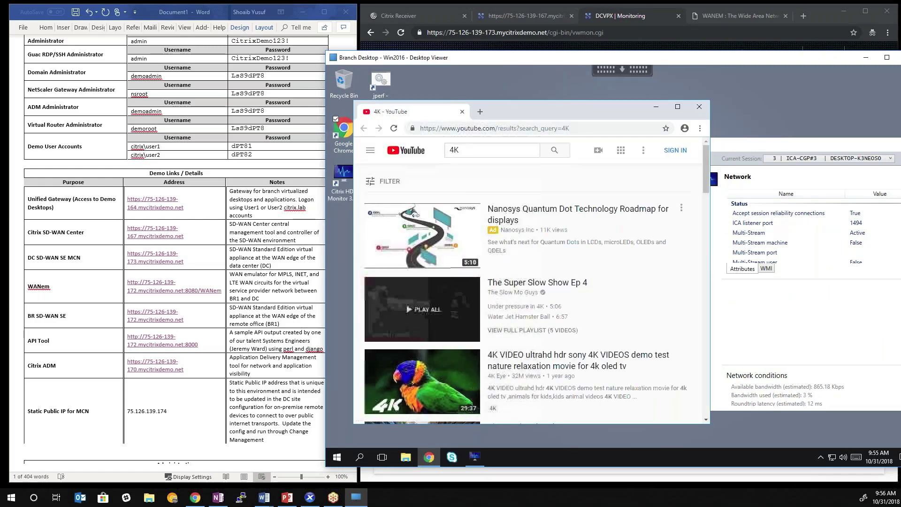
{"action": "left_click", "coordinate": [422, 381]}
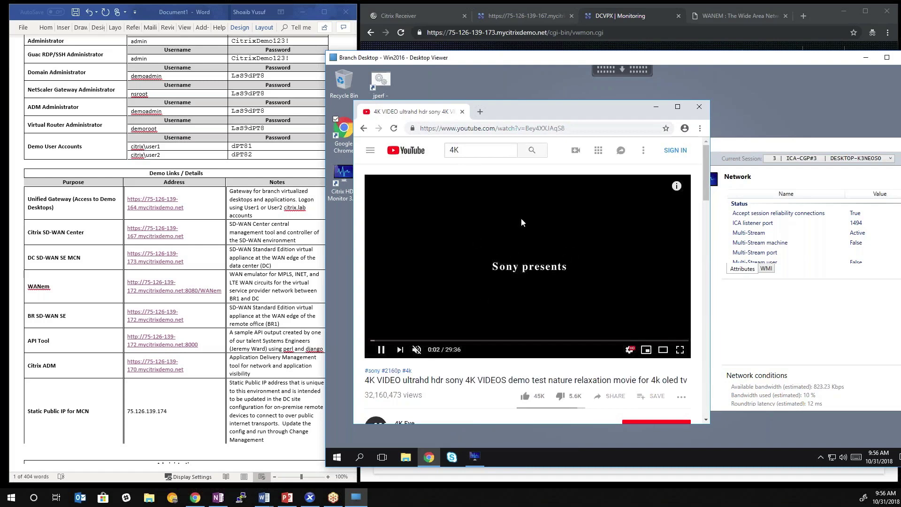
{"action": "left_click", "coordinate": [606, 14]}
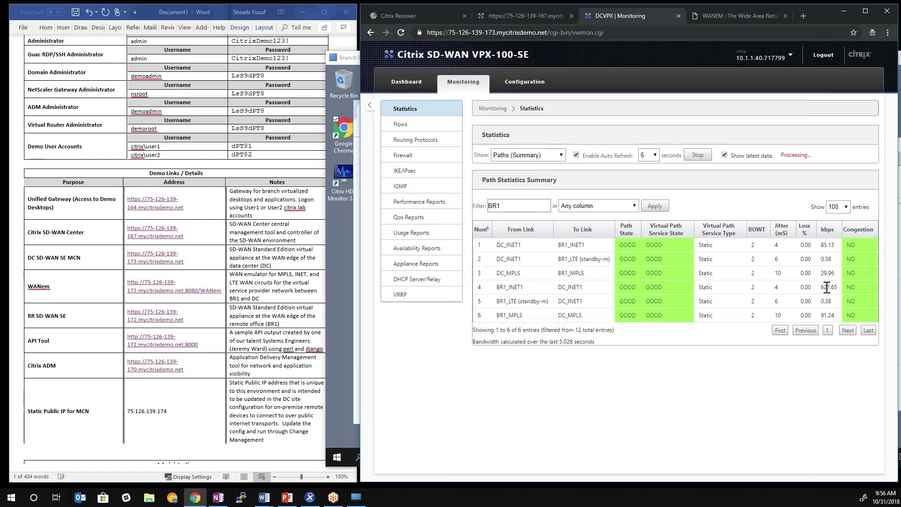
Highlight the rising kbps values on the BR1 paths in the path statistics
{"action": "double_click", "coordinate": [824, 315]}
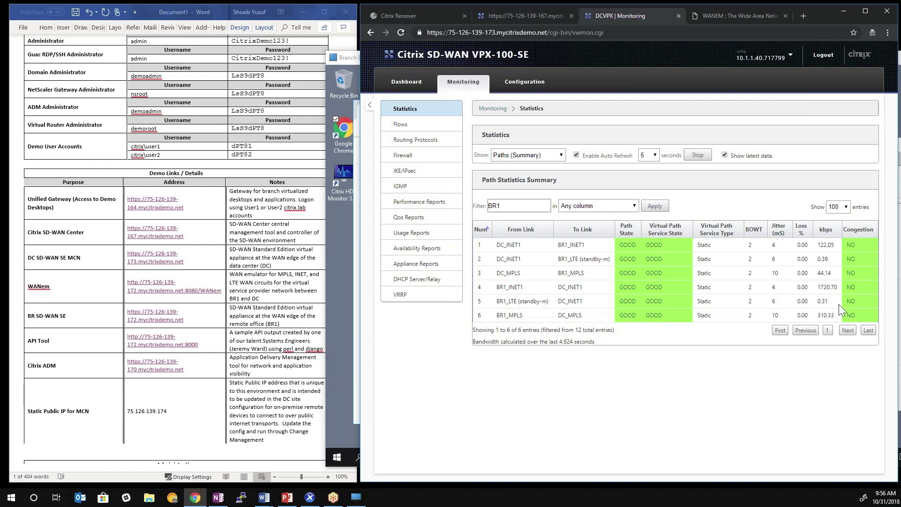
{"action": "double_click", "coordinate": [821, 287]}
{"action": "double_click", "coordinate": [826, 287]}
{"action": "left_click", "coordinate": [413, 125]}
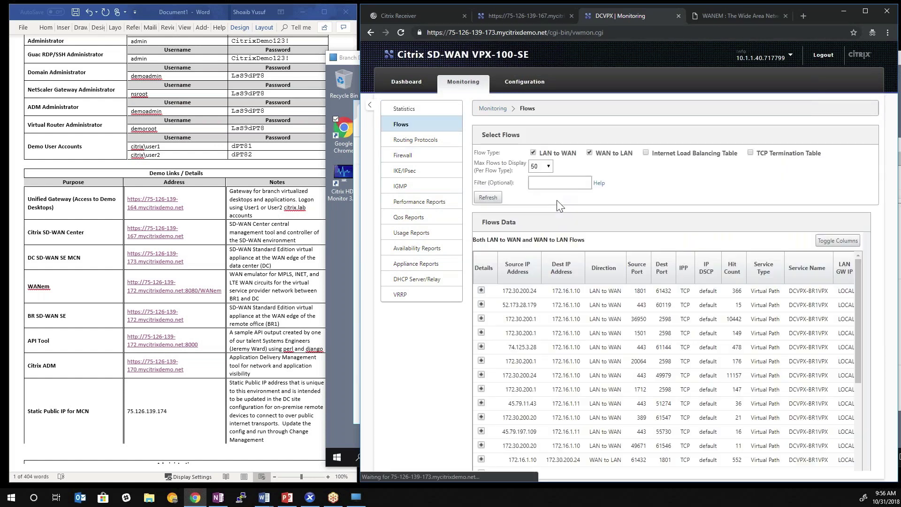
Filter the flows to port 2598 and scroll right to the ica_priority Application column
{"action": "left_click", "coordinate": [543, 187]}
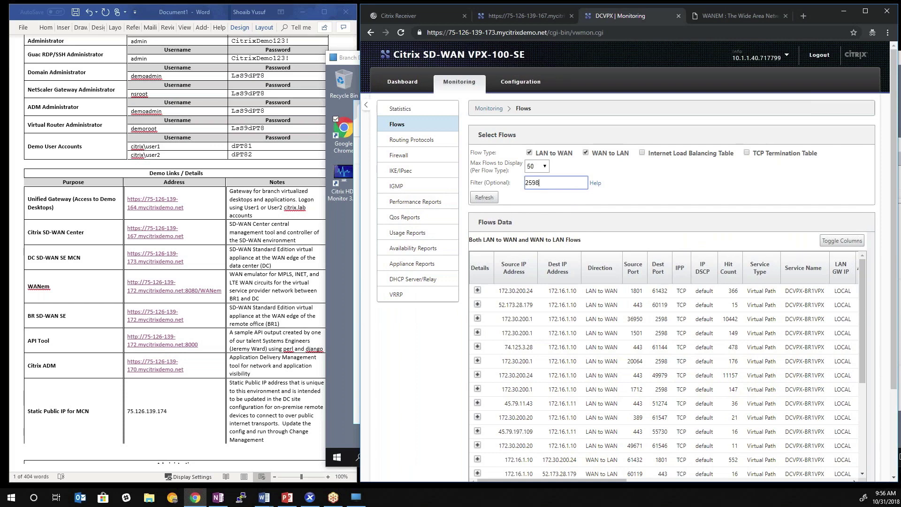
{"action": "key", "text": "Return"}
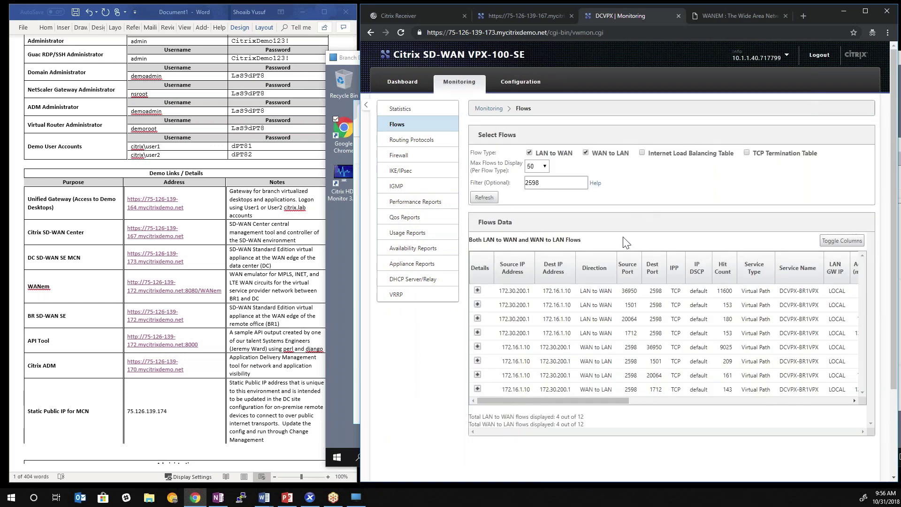
{"action": "left_click_drag", "start_coordinate": [621, 400], "coordinate": [826, 409]}
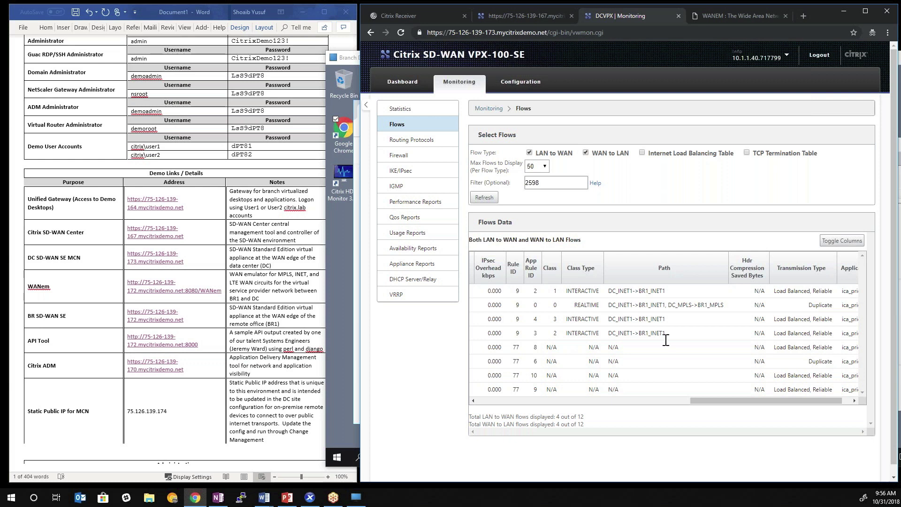
{"action": "left_click_drag", "start_coordinate": [745, 400], "coordinate": [783, 400]}
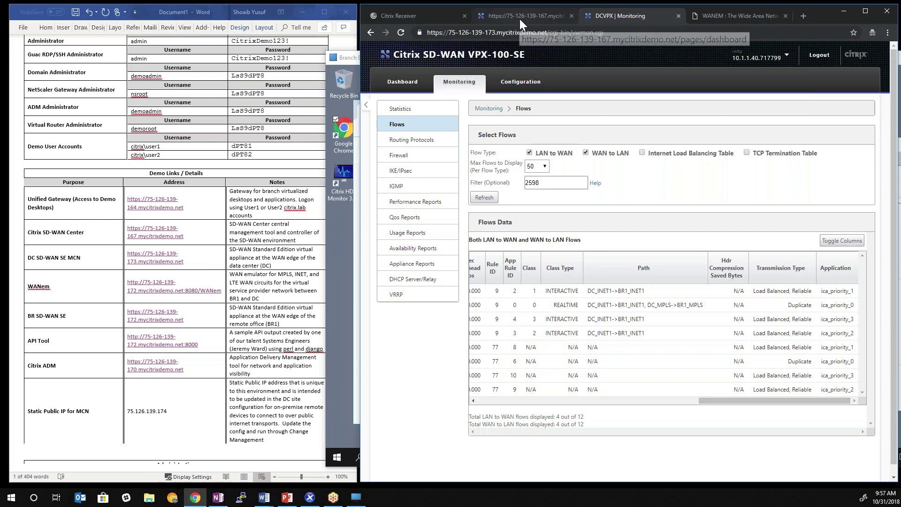
Show the path statistics again with Enable Auto Refresh on and filtered to BR1
{"action": "left_click", "coordinate": [401, 108]}
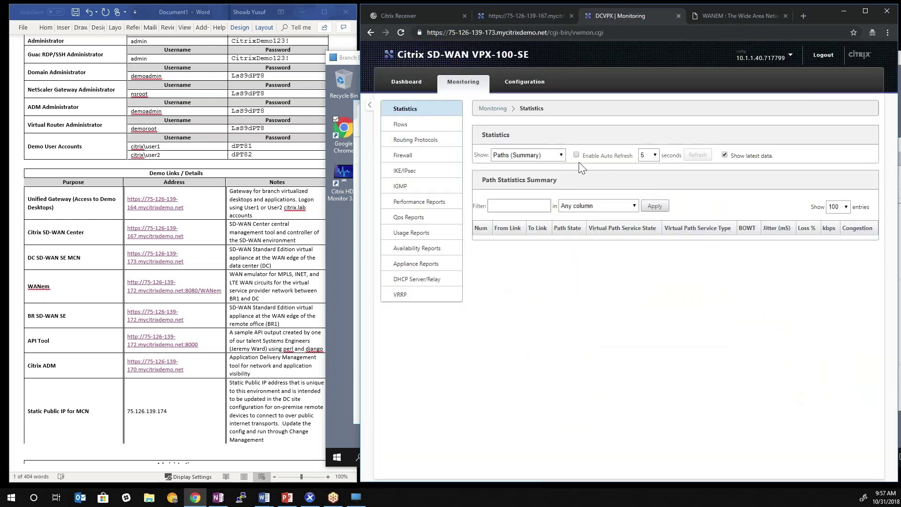
{"action": "left_click", "coordinate": [577, 156]}
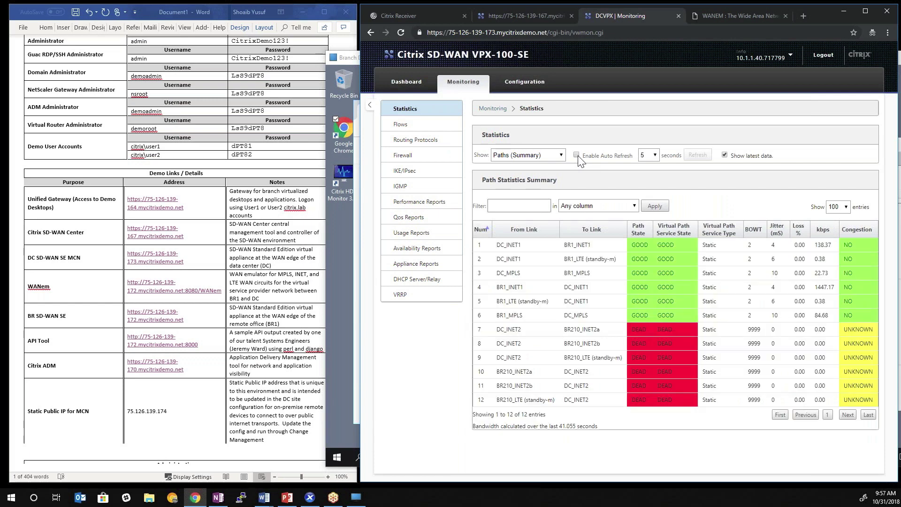
{"action": "left_click", "coordinate": [526, 206]}
{"action": "type", "text": "BR"}
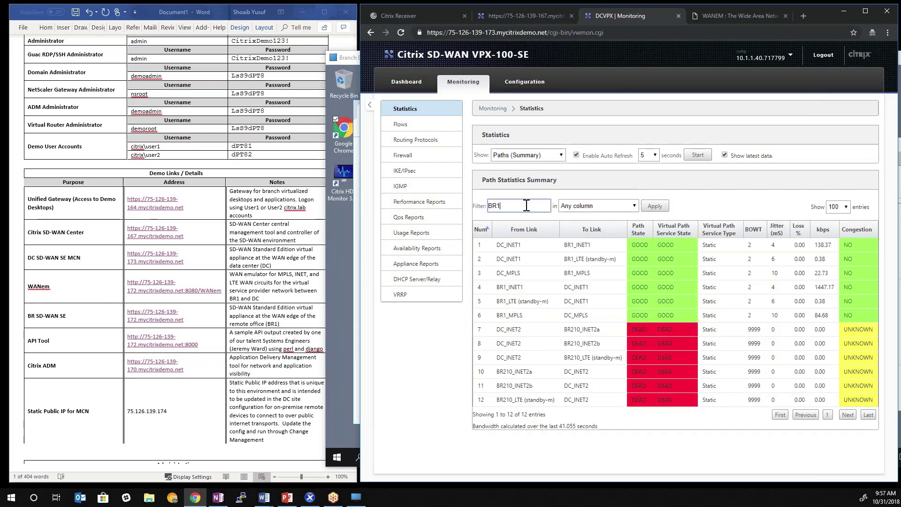
{"action": "type", "text": "1"}
{"action": "left_click", "coordinate": [654, 207]}
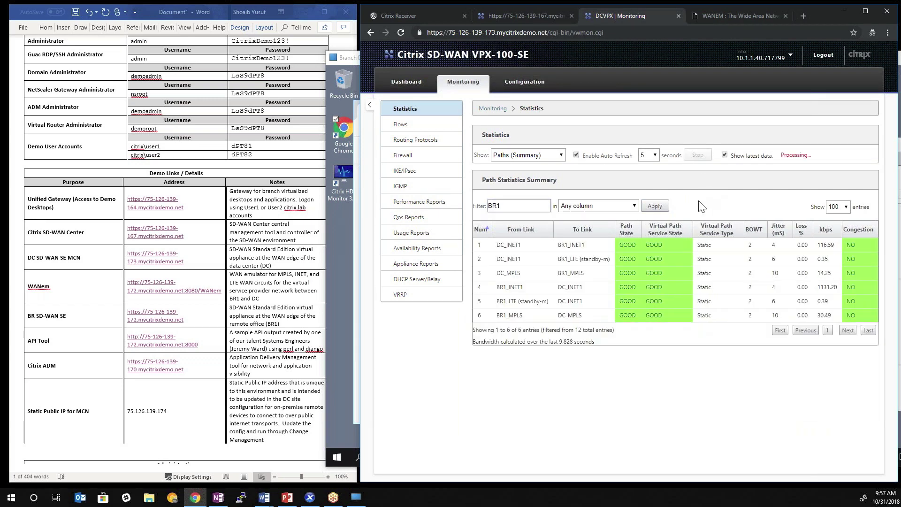
{"action": "left_click", "coordinate": [716, 17]}
Apply 100% packet loss on WANem's eth3 INET interface in Advanced Mode, then return to path statistics
{"action": "left_click", "coordinate": [646, 112]}
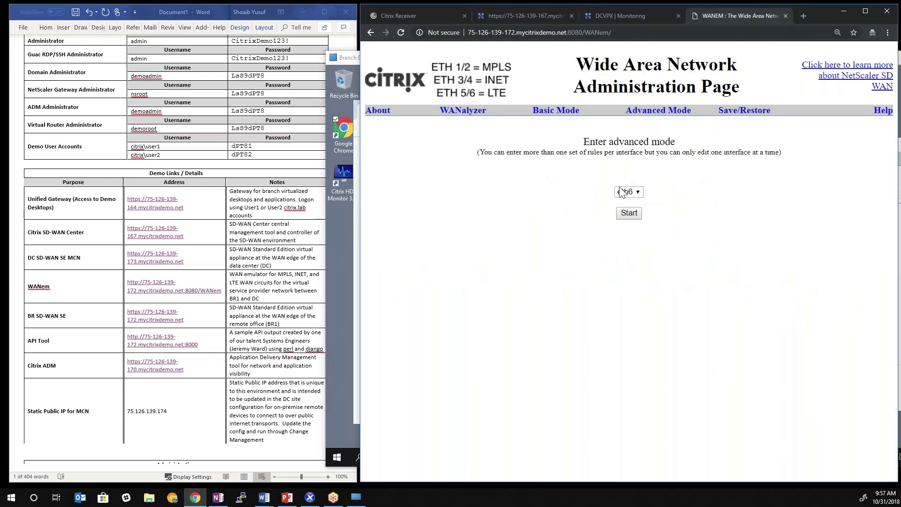
{"action": "left_click", "coordinate": [620, 192]}
{"action": "left_click", "coordinate": [628, 250]}
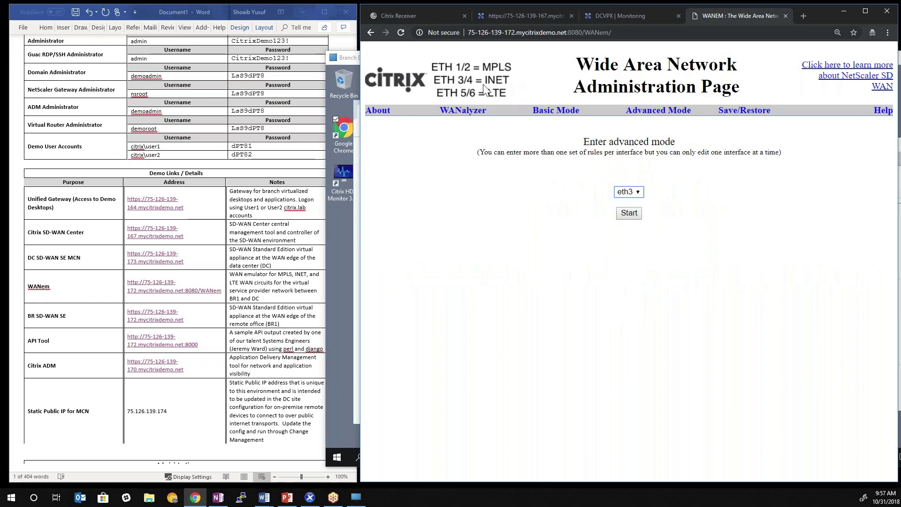
{"action": "left_click", "coordinate": [631, 214]}
{"action": "double_click", "coordinate": [557, 210]}
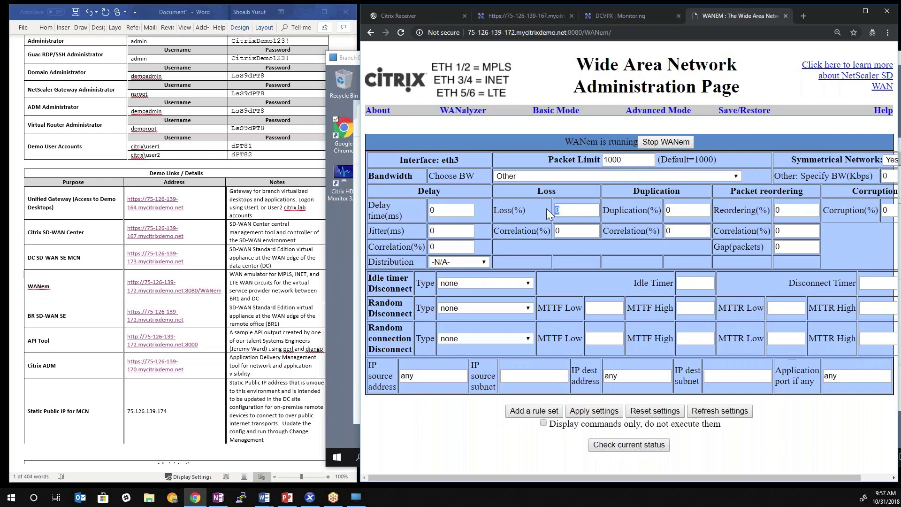
{"action": "left_click", "coordinate": [603, 412]}
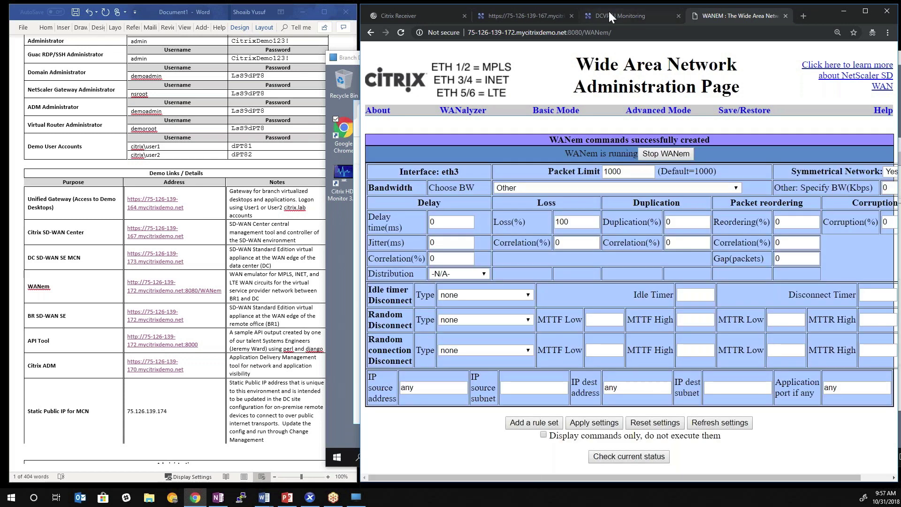
{"action": "left_click", "coordinate": [610, 17]}
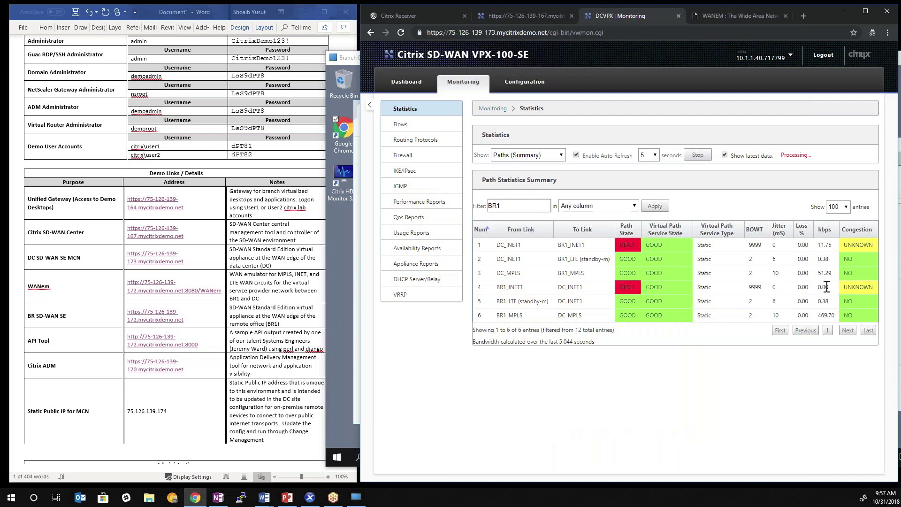
Highlight the rising BR1_MPLS and DC_MPLS-to-BR1_MPLS kbps values now carrying the failed-over traffic
{"action": "left_click_drag", "start_coordinate": [834, 317], "coordinate": [819, 314]}
{"action": "double_click", "coordinate": [826, 273]}
Bring the branch desktop forward, shift it left, and widen its Chrome window around the 4K video
{"action": "left_click", "coordinate": [337, 311]}
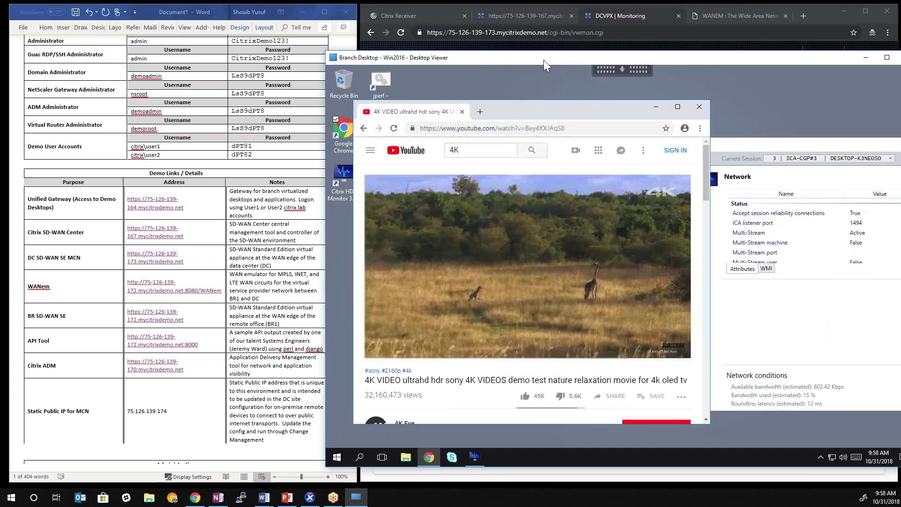
{"action": "left_click_drag", "start_coordinate": [544, 58], "coordinate": [517, 64]}
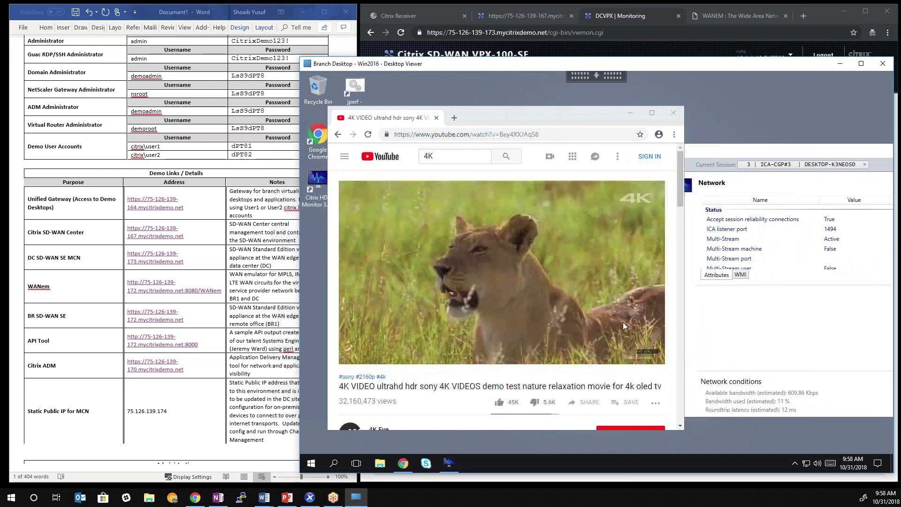
{"action": "mouse_move", "coordinate": [584, 267]}
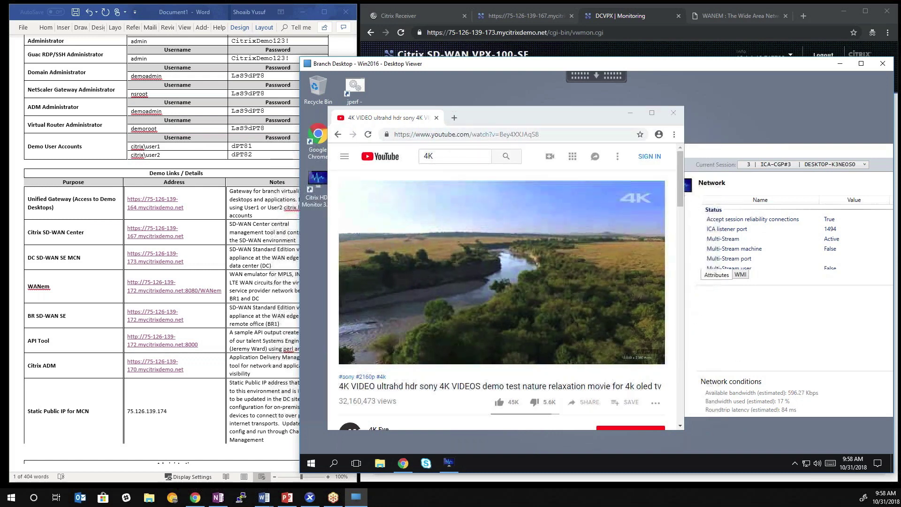
{"action": "scroll", "coordinate": [622, 320], "scroll_direction": "down", "scroll_amount": 5}
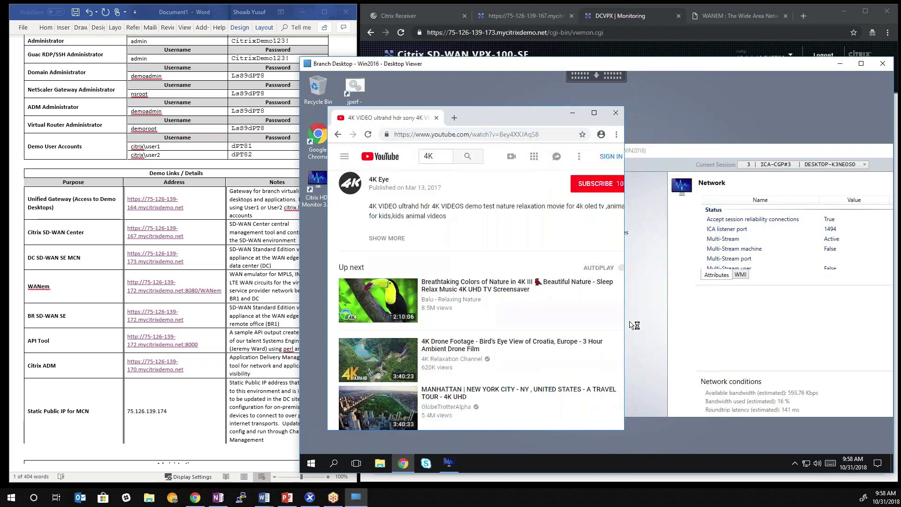
{"action": "scroll", "coordinate": [589, 303], "scroll_direction": "up", "scroll_amount": 5}
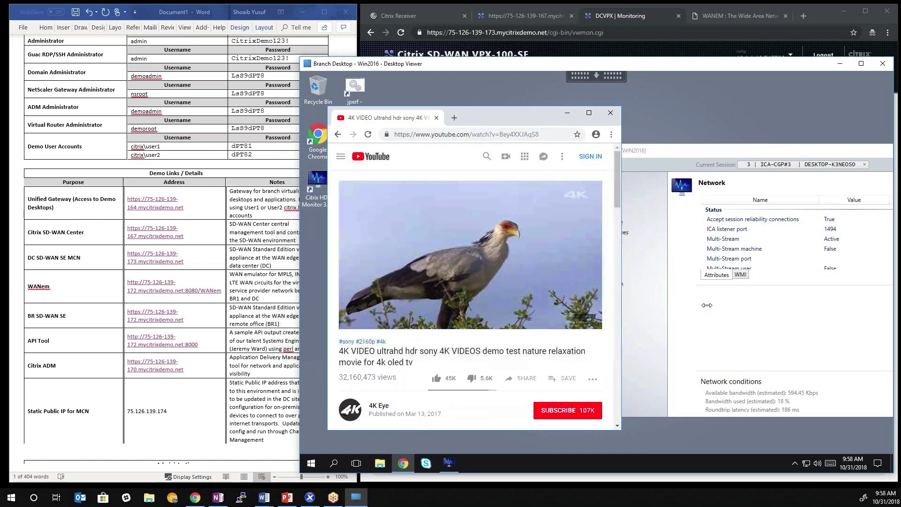
{"action": "left_click_drag", "start_coordinate": [707, 305], "coordinate": [693, 302]}
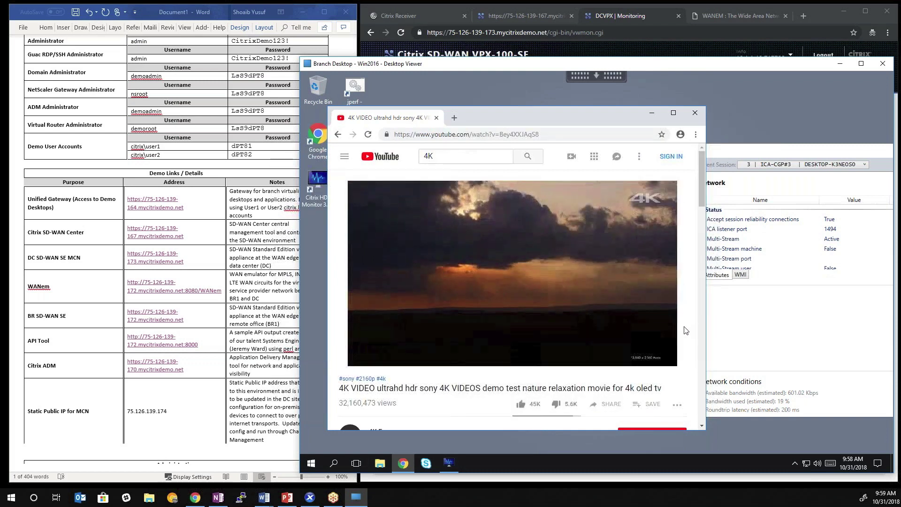
{"action": "scroll", "coordinate": [685, 330], "scroll_direction": "down", "scroll_amount": 5}
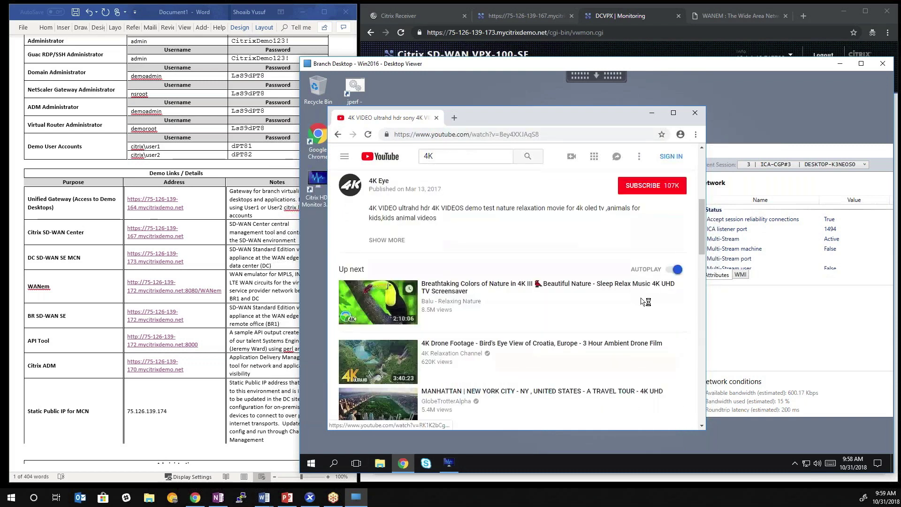
{"action": "scroll", "coordinate": [642, 296], "scroll_direction": "up", "scroll_amount": 5}
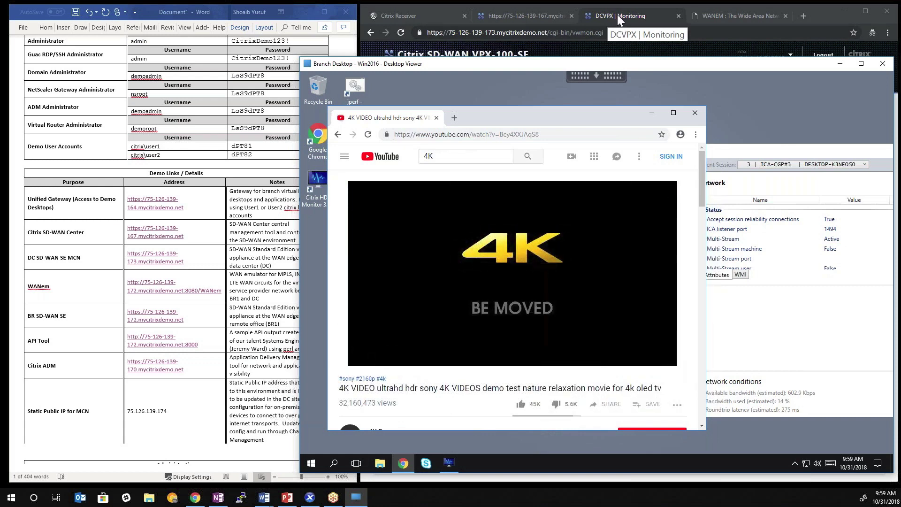
Reset WANem's eth3 packet loss to 0% and apply it, then view path statistics
{"action": "left_click", "coordinate": [713, 18]}
{"action": "left_click_drag", "start_coordinate": [599, 223], "coordinate": [524, 221]}
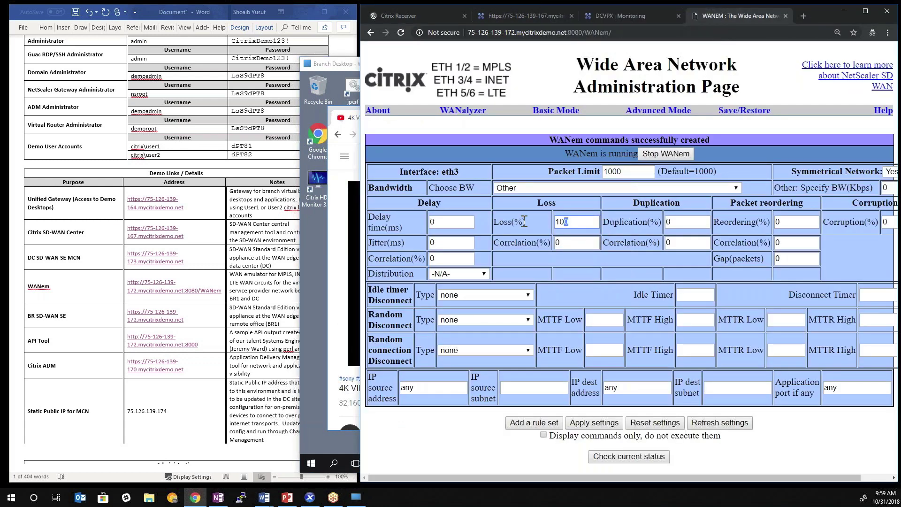
{"action": "left_click", "coordinate": [594, 422]}
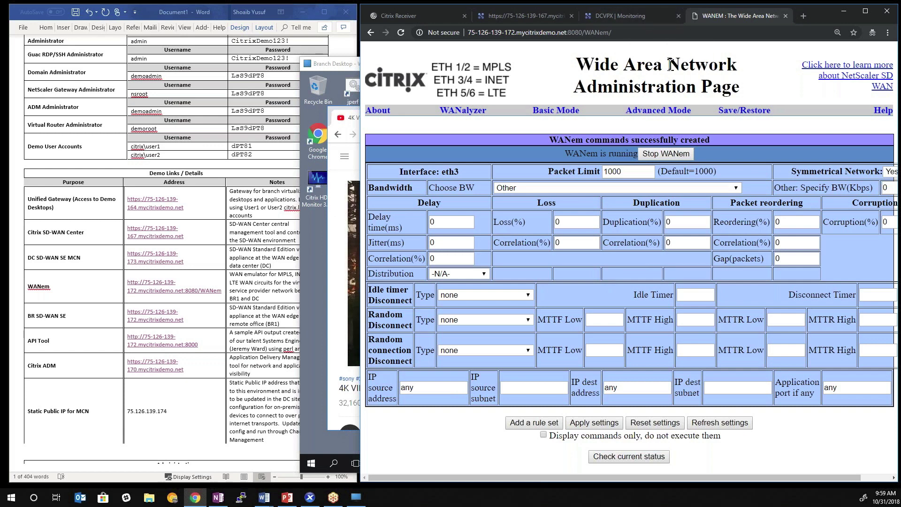
{"action": "left_click", "coordinate": [640, 16]}
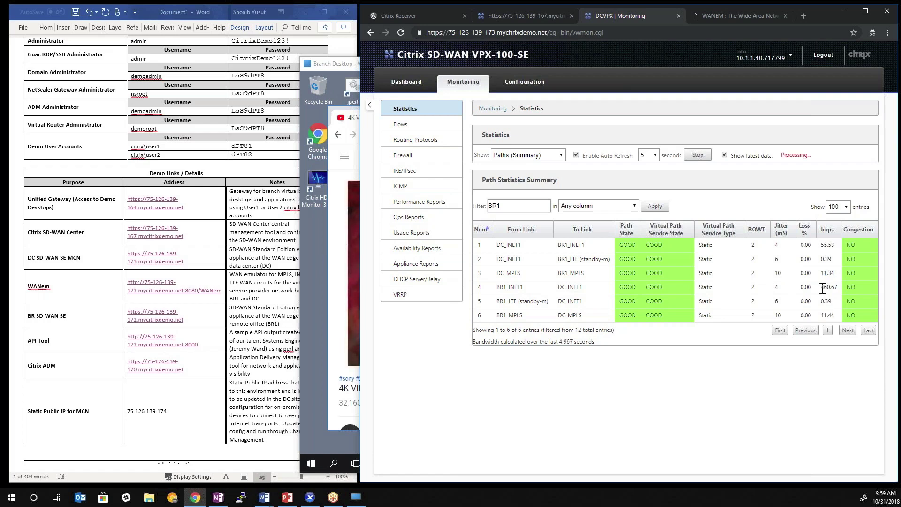
Highlight the BR1_INET1 to DC_INET1 kbps rate, then bring the branch desktop forward
{"action": "left_click_drag", "start_coordinate": [822, 289], "coordinate": [833, 287]}
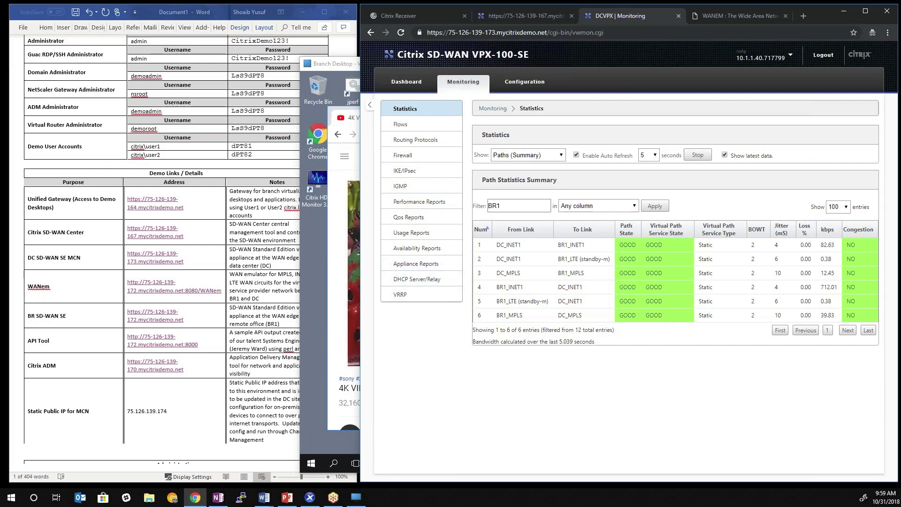
{"action": "left_click", "coordinate": [339, 63]}
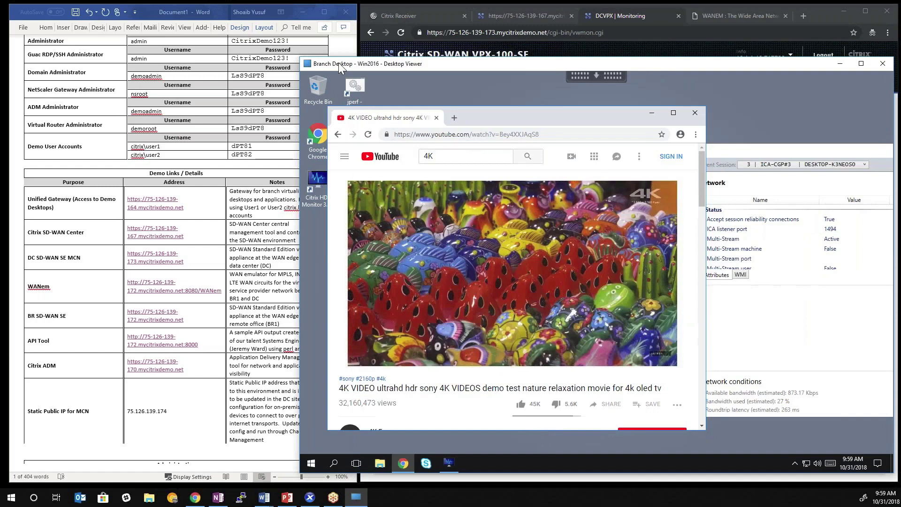
Narrow the remote Chrome window so HDX Monitor's Network conditions show beside the video
{"action": "left_click", "coordinate": [831, 365]}
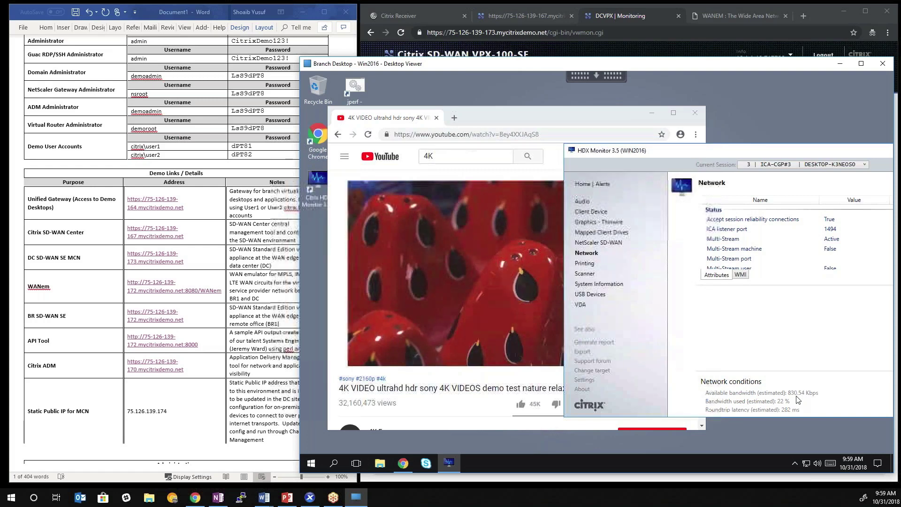
{"action": "left_click", "coordinate": [606, 114]}
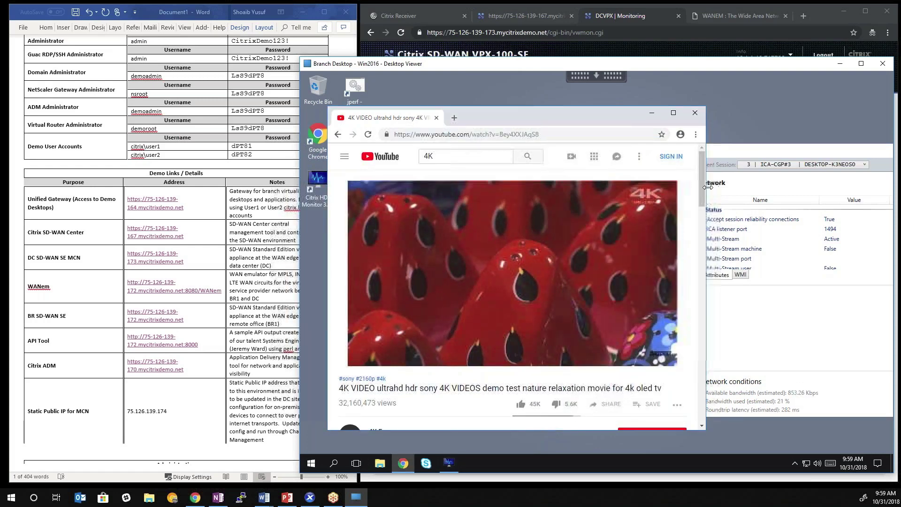
{"action": "left_click_drag", "start_coordinate": [696, 187], "coordinate": [744, 232]}
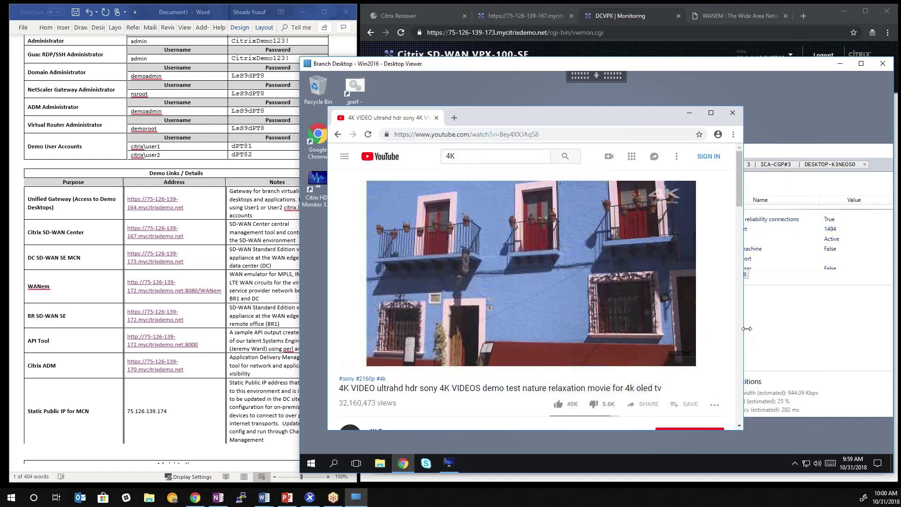
{"action": "mouse_move", "coordinate": [718, 335]}
{"action": "left_mouse_down"}
{"action": "mouse_move", "coordinate": [714, 344]}
{"action": "mouse_move", "coordinate": [712, 335]}
{"action": "left_mouse_up"}
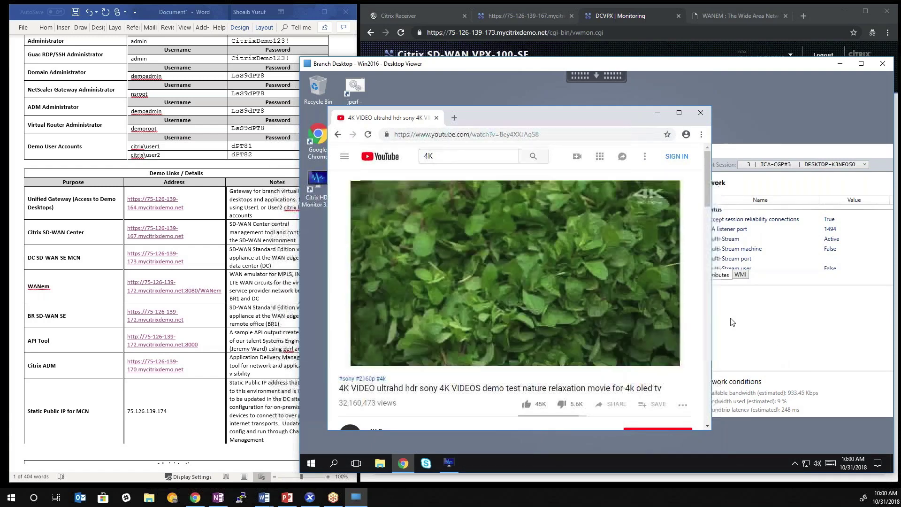
{"action": "left_click_drag", "start_coordinate": [711, 329], "coordinate": [657, 327]}
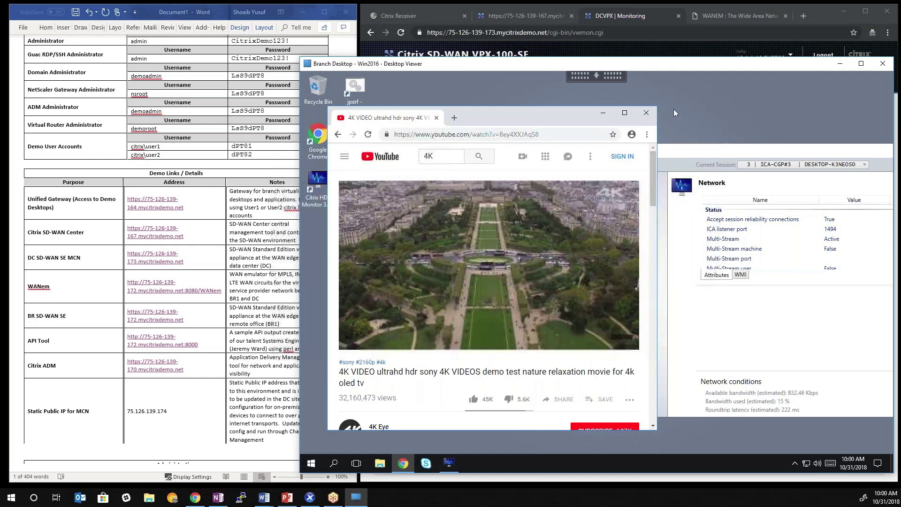
{"action": "left_click", "coordinate": [544, 15]}
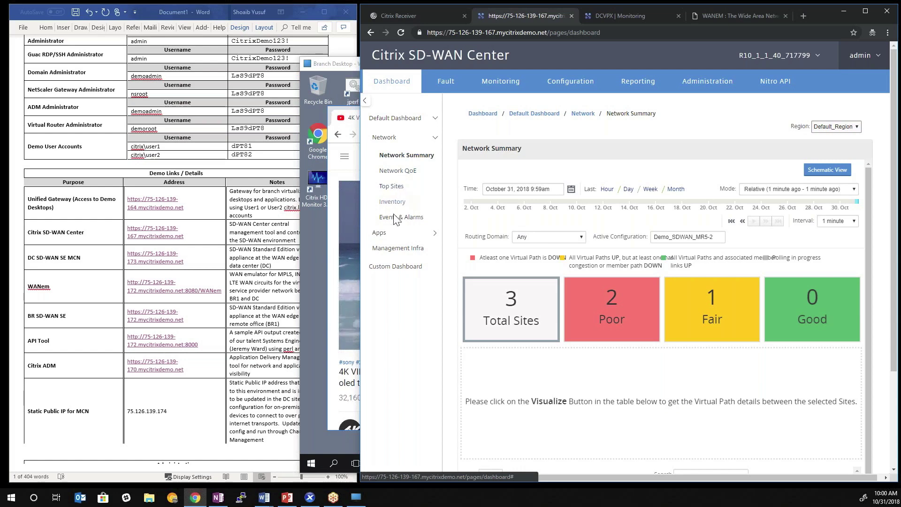
Expand Apps and open the HDX QoE dashboard with its fair and poor session scores
{"action": "left_click", "coordinate": [379, 233]}
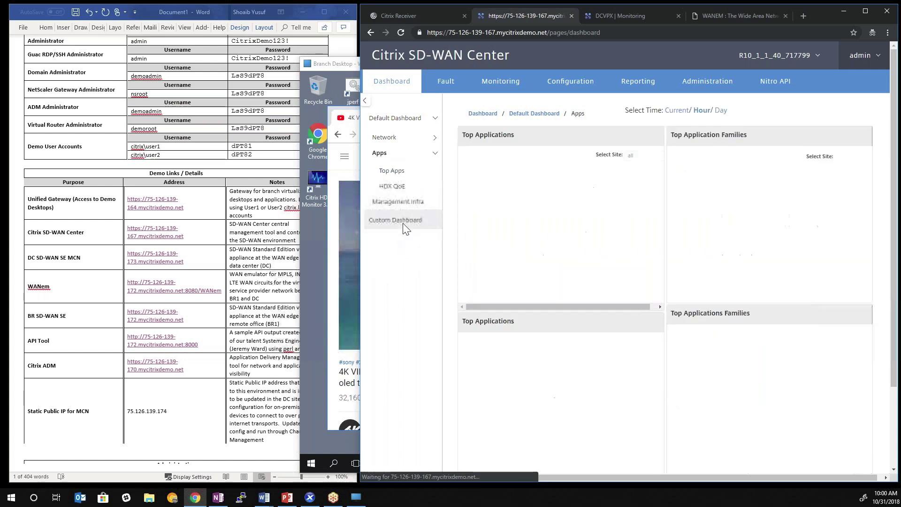
{"action": "left_click", "coordinate": [393, 186]}
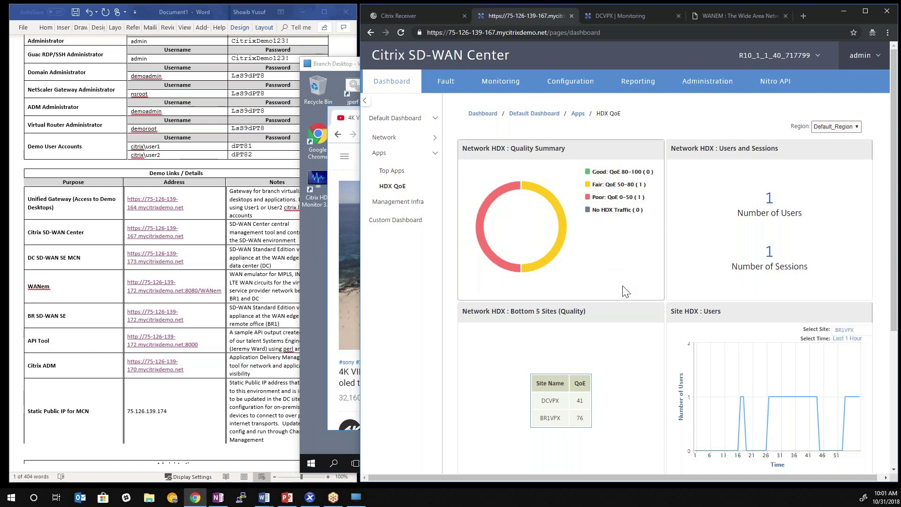
{"action": "left_click", "coordinate": [644, 15]}
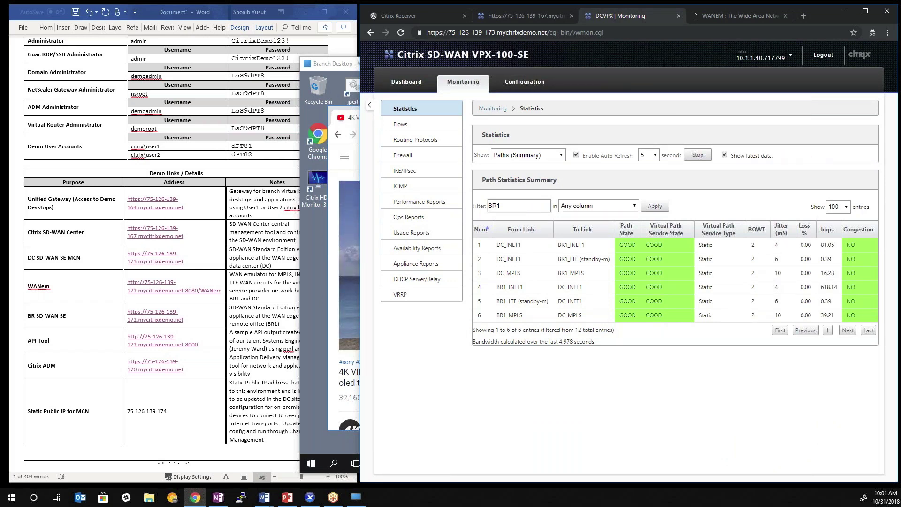
{"action": "left_click", "coordinate": [542, 13]}
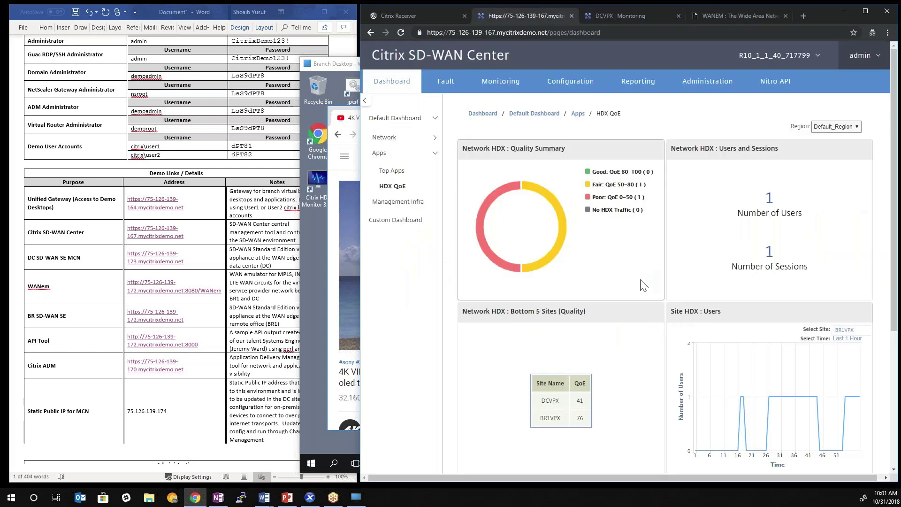
{"action": "scroll", "coordinate": [644, 291], "scroll_direction": "down", "scroll_amount": 3}
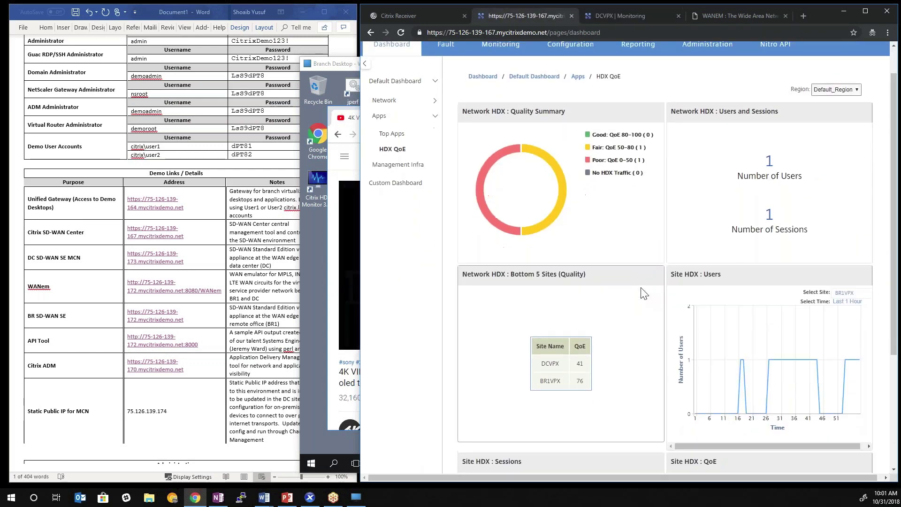
{"action": "scroll", "coordinate": [644, 293], "scroll_direction": "down", "scroll_amount": 1}
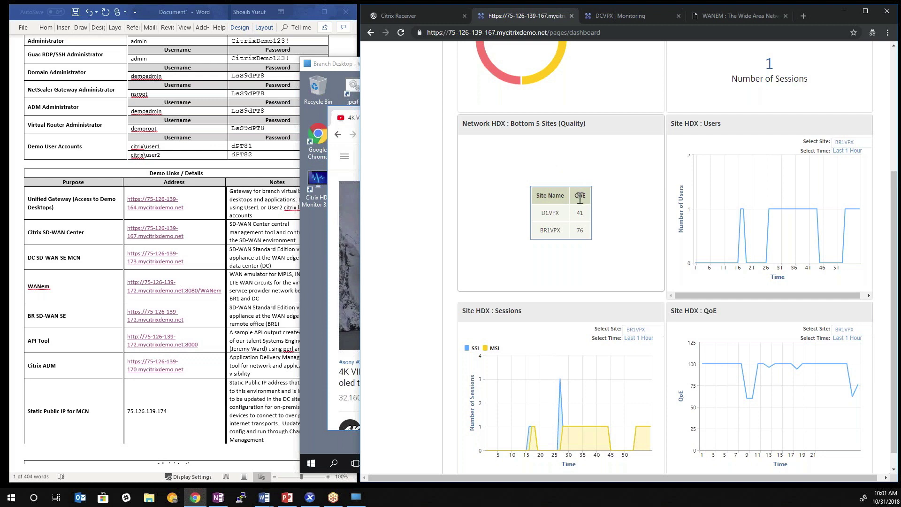
{"action": "scroll", "coordinate": [580, 199], "scroll_direction": "up", "scroll_amount": 1}
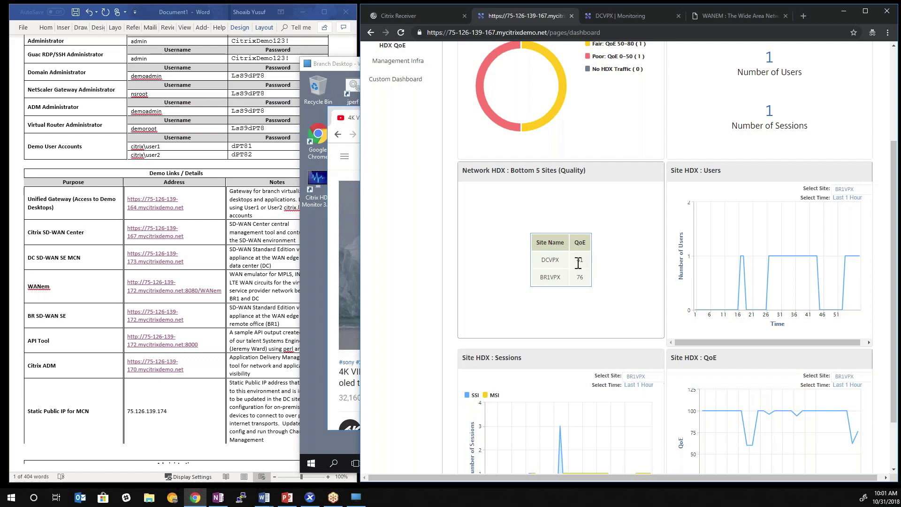
{"action": "scroll", "coordinate": [586, 259], "scroll_direction": "up", "scroll_amount": 3}
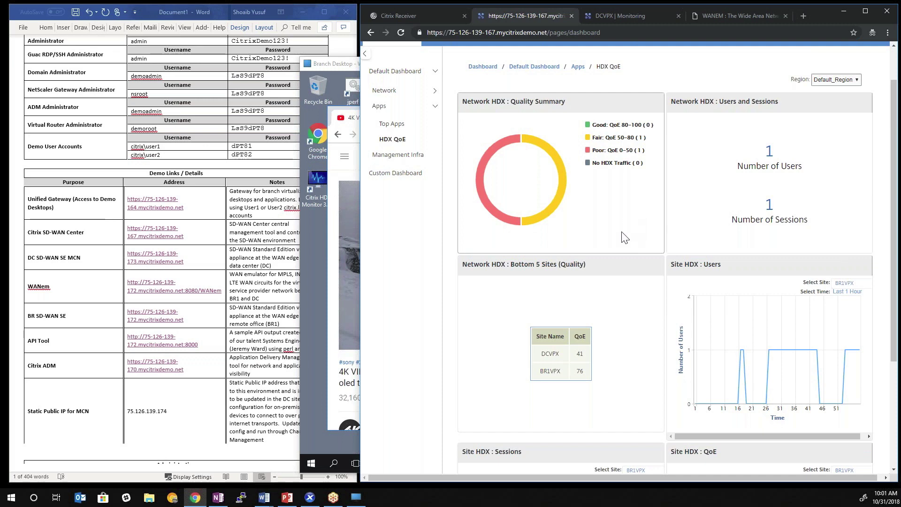
{"action": "scroll", "coordinate": [631, 232], "scroll_direction": "down", "scroll_amount": 3}
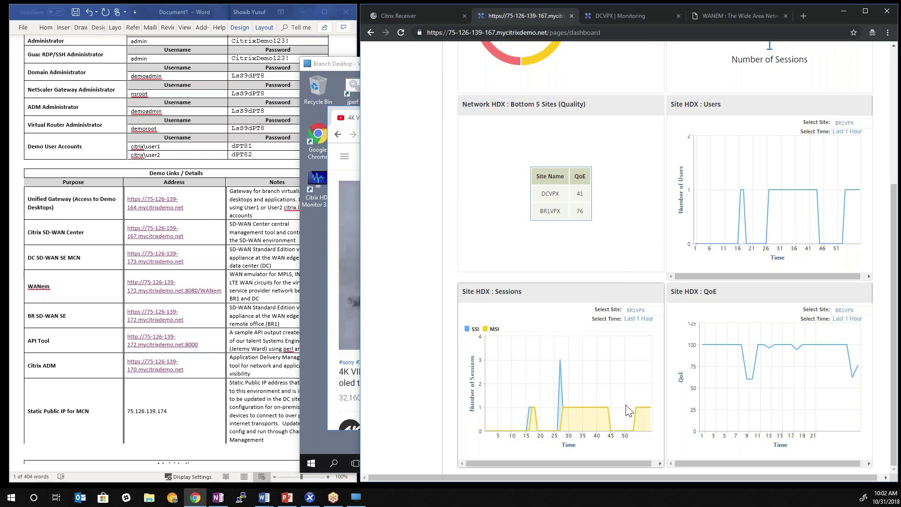
{"action": "mouse_move", "coordinate": [562, 371]}
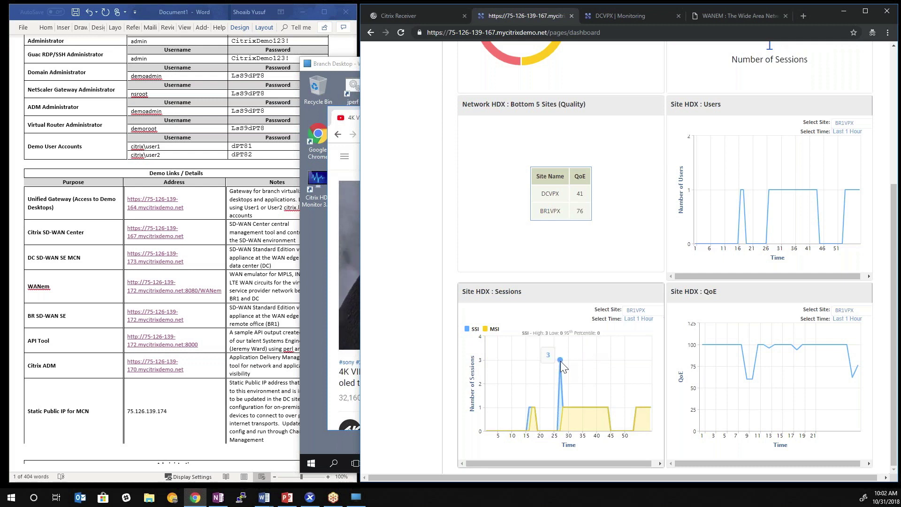
{"action": "mouse_move", "coordinate": [592, 407]}
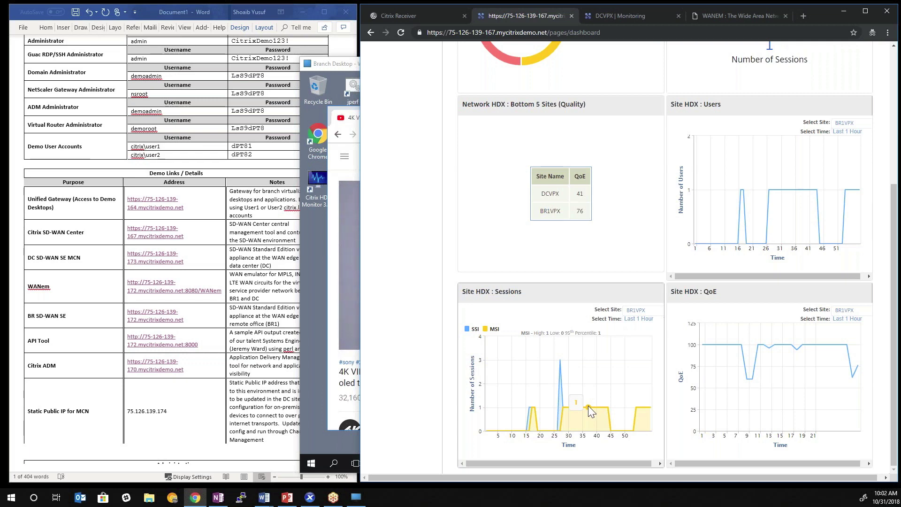
{"action": "left_click", "coordinate": [612, 15]}
Filter Monitoring > Flows by 2598 and check the INTERACTIVE class type and ICA application
{"action": "left_click", "coordinate": [407, 124]}
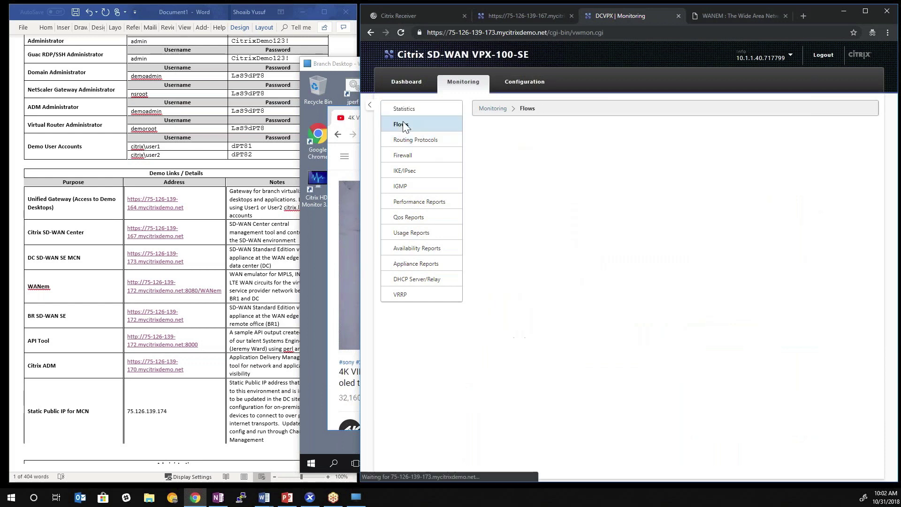
{"action": "left_click", "coordinate": [551, 183]}
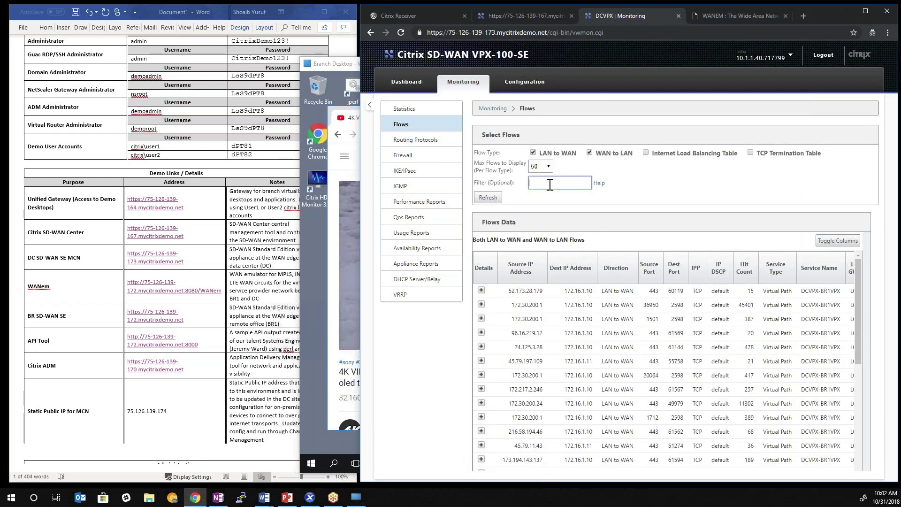
{"action": "type", "text": "2598"}
{"action": "key", "text": "Return"}
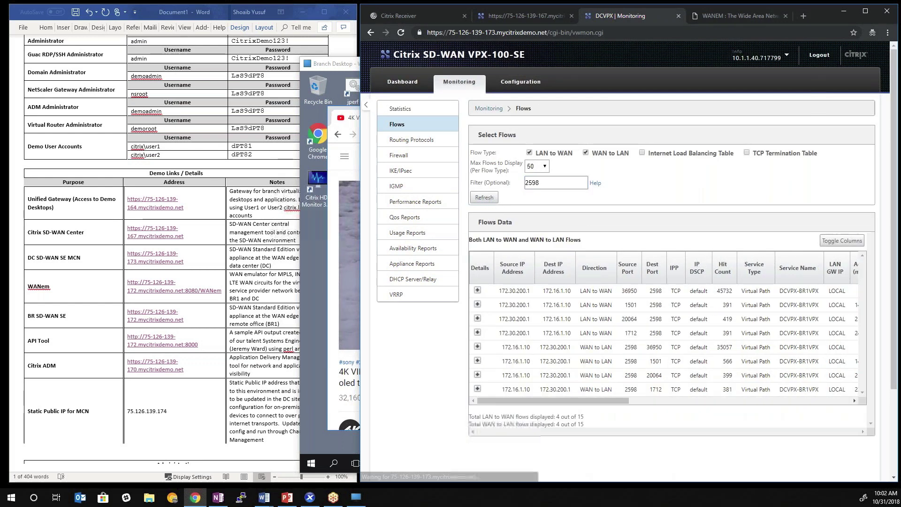
{"action": "left_click_drag", "start_coordinate": [594, 400], "coordinate": [821, 403]}
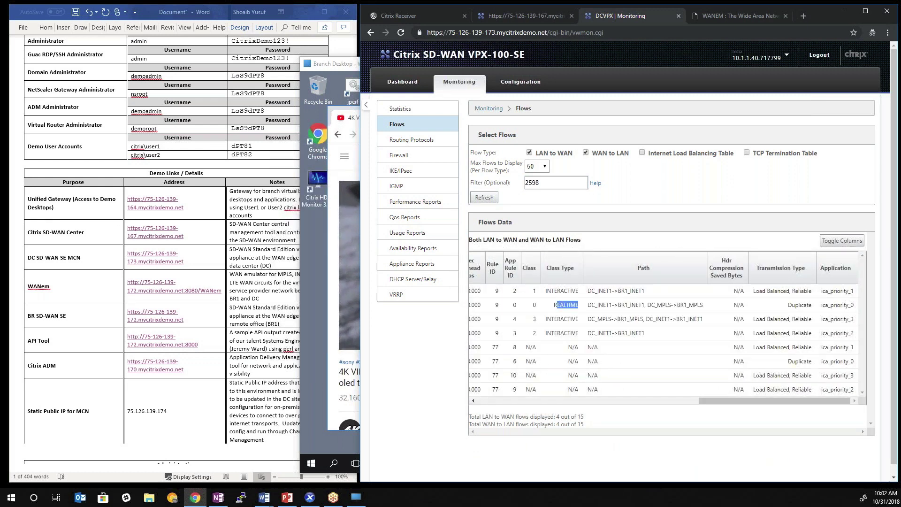
{"action": "double_click", "coordinate": [561, 290]}
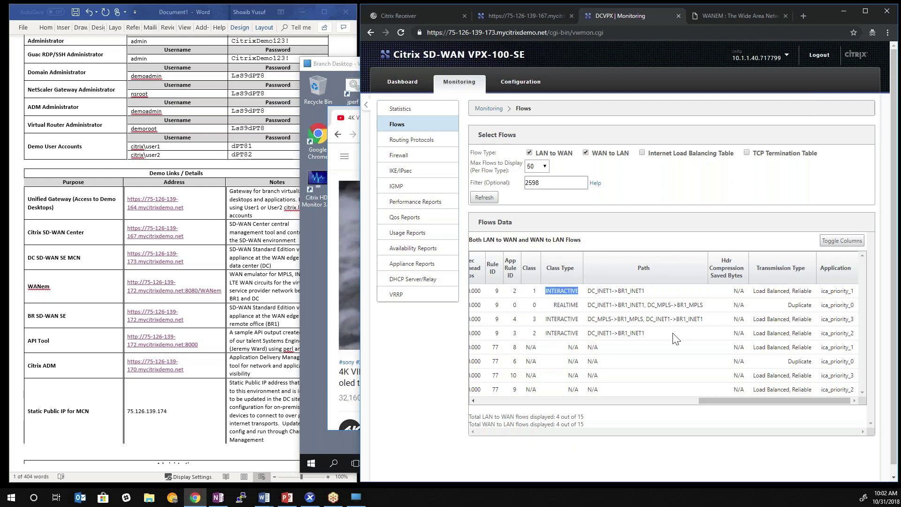
{"action": "left_click_drag", "start_coordinate": [822, 291], "coordinate": [829, 333]}
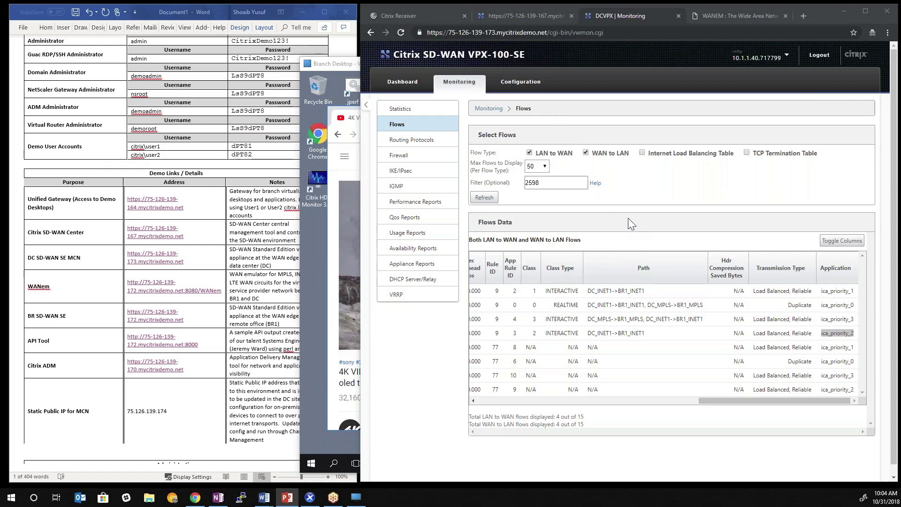
Return to SD-WAN Center and go to its Configuration area
{"action": "left_click", "coordinate": [520, 12]}
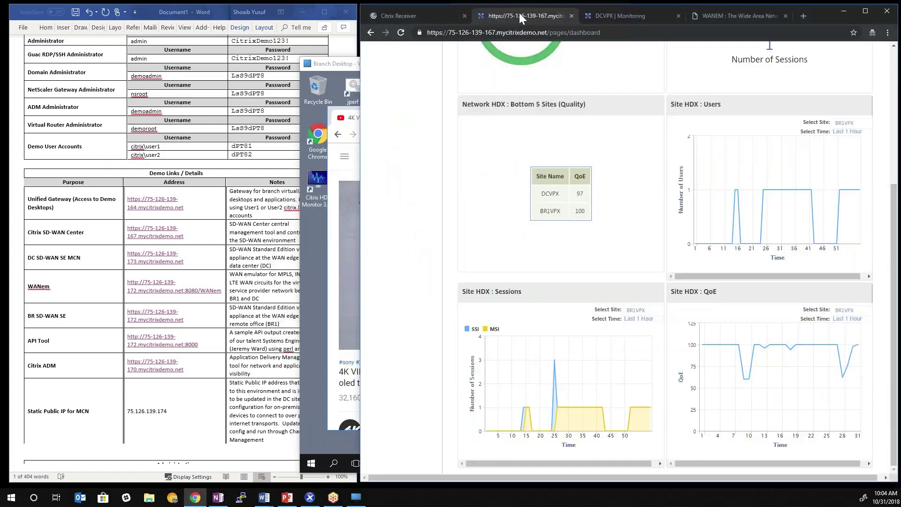
{"action": "scroll", "coordinate": [579, 195], "scroll_direction": "up", "scroll_amount": 5}
{"action": "left_click", "coordinate": [563, 87]}
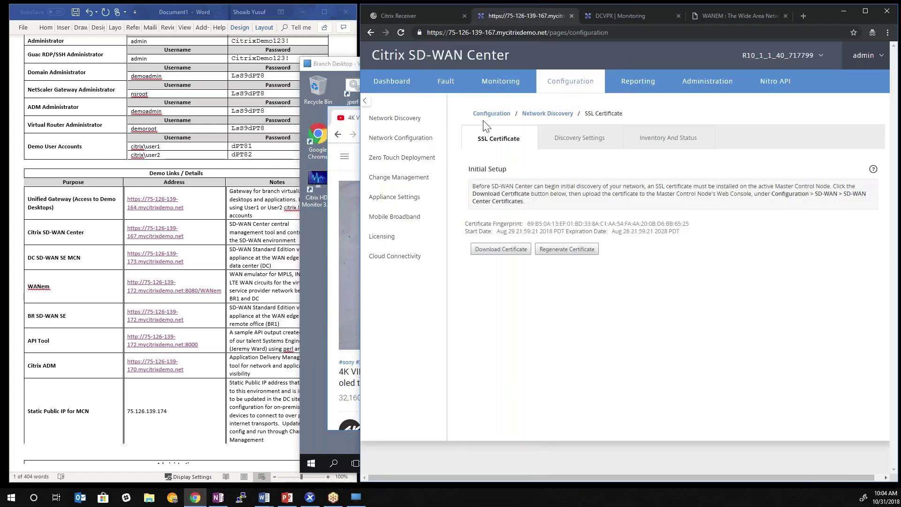
Open the Demo_SDWAN_MR5-2 package in the Network Configuration editor
{"action": "left_click", "coordinate": [419, 141]}
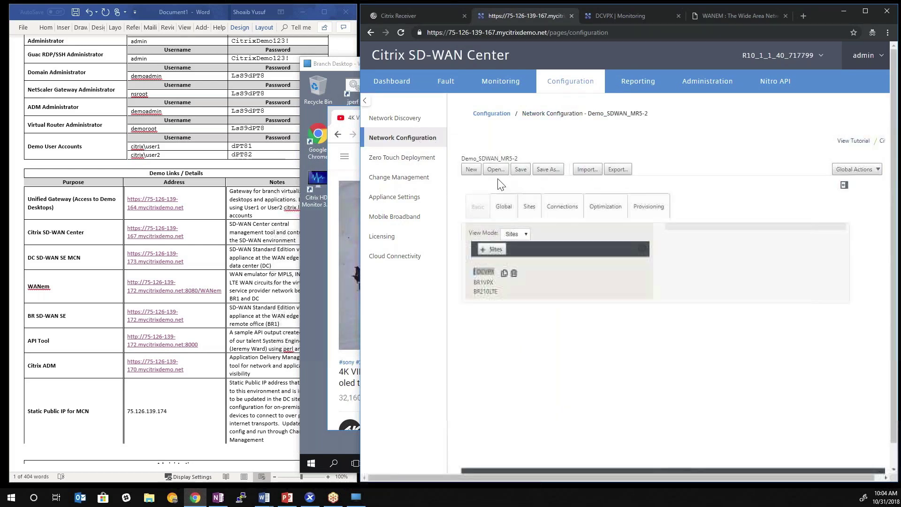
{"action": "left_click", "coordinate": [496, 169]}
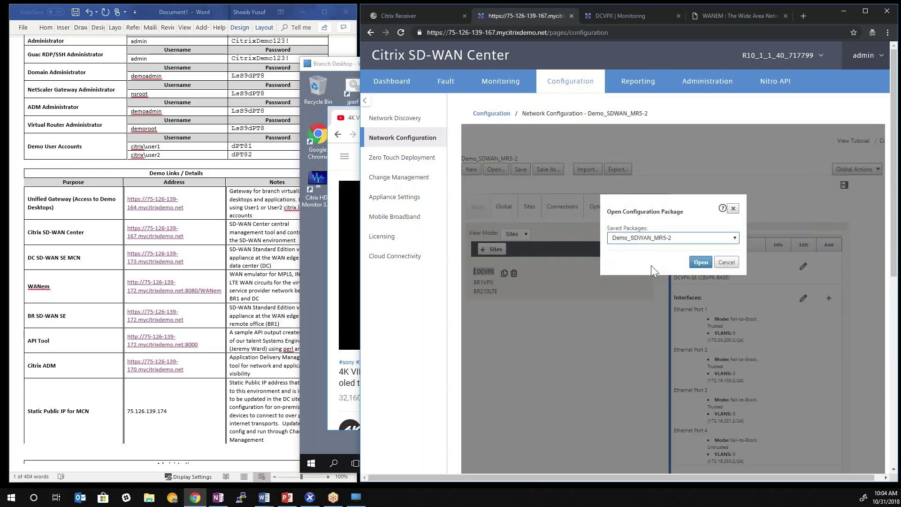
{"action": "left_click", "coordinate": [701, 262]}
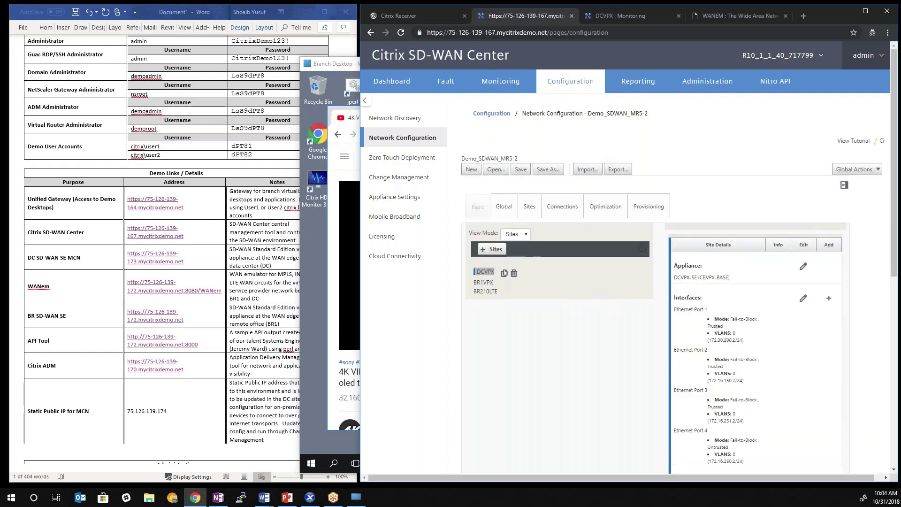
Show Global > Virtual Path Default Sets and scroll to its HDX_priority_tag Classes table
{"action": "left_click", "coordinate": [507, 207]}
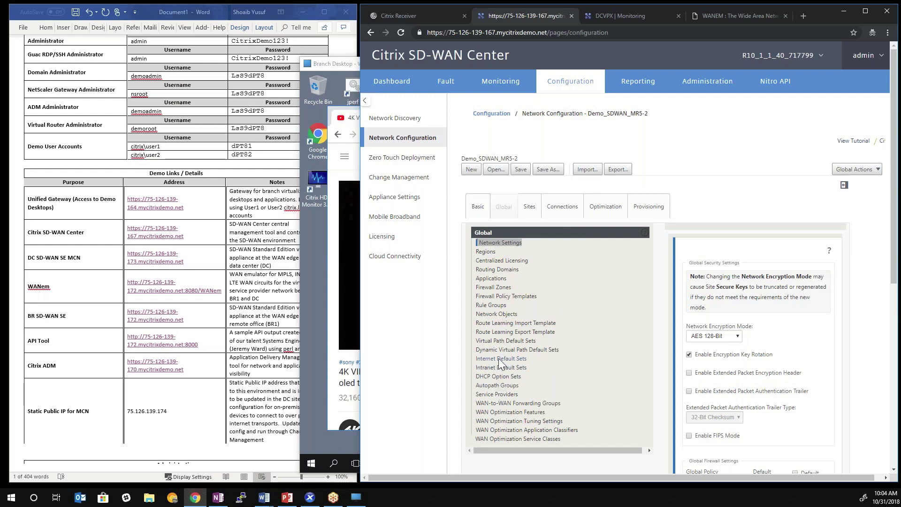
{"action": "left_click", "coordinate": [505, 341]}
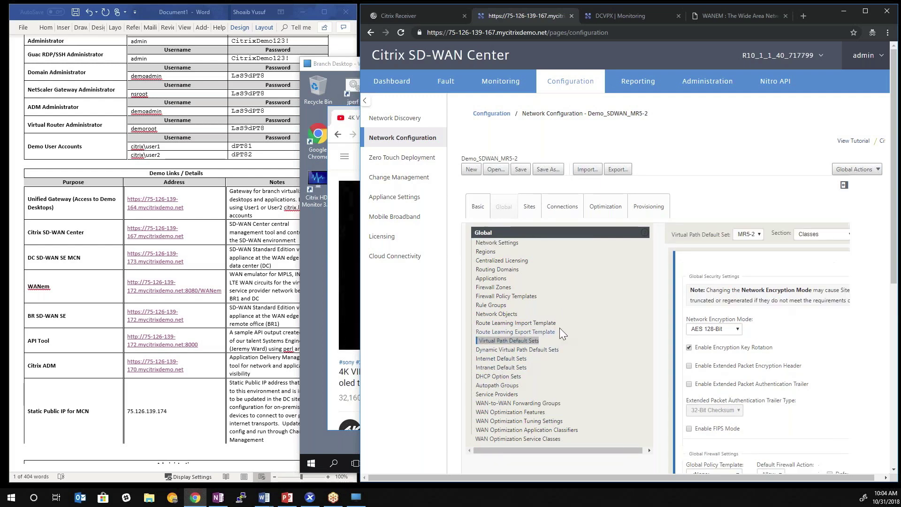
{"action": "scroll", "coordinate": [735, 322], "scroll_direction": "down", "scroll_amount": 3}
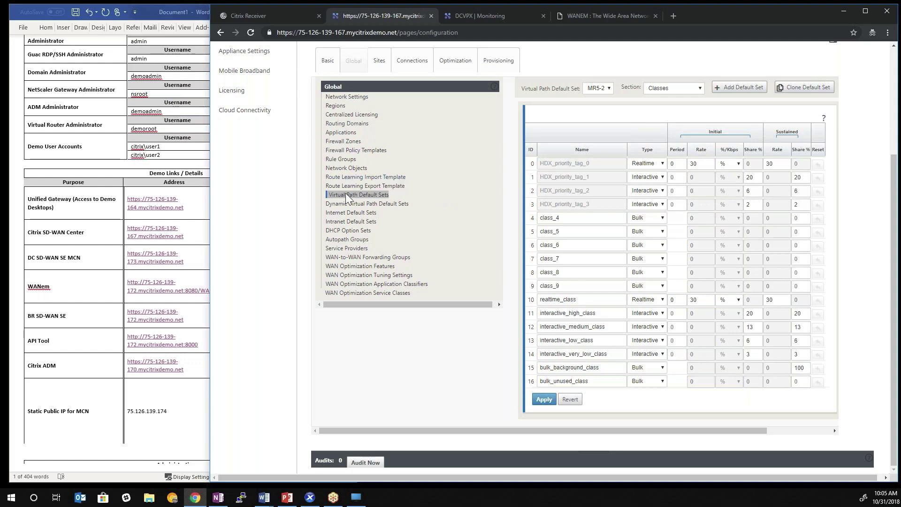
{"action": "left_click", "coordinate": [340, 132]}
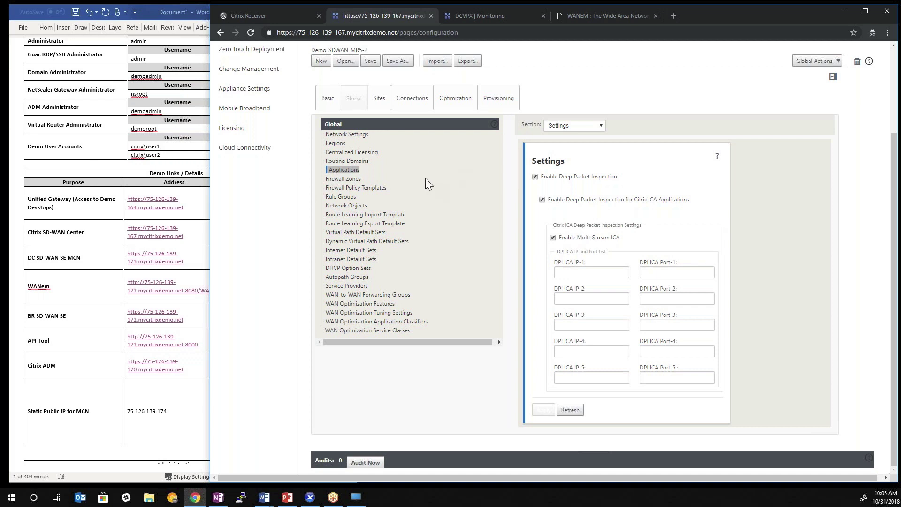
{"action": "left_click", "coordinate": [363, 232]}
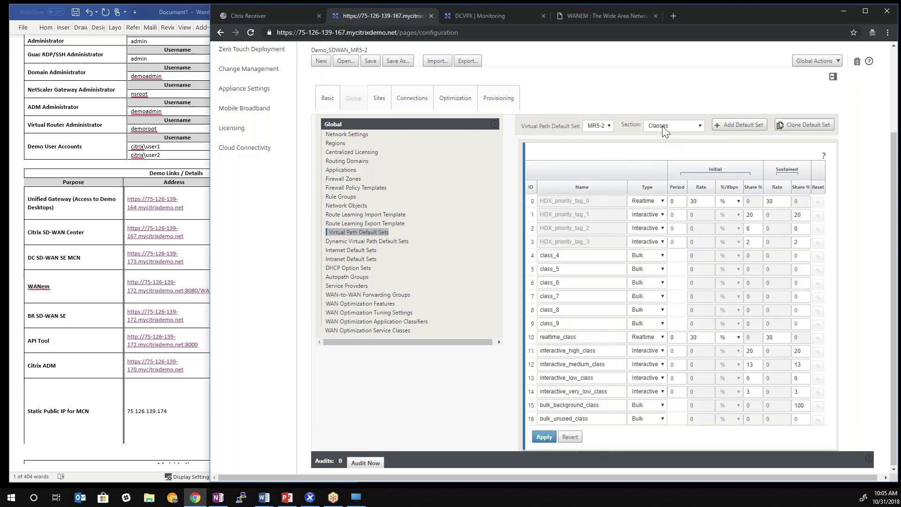
Show the MR5-2 Application QoS section and scroll across the ICA_Tag0 rule's columns
{"action": "left_click", "coordinate": [663, 126]}
{"action": "left_click", "coordinate": [674, 235]}
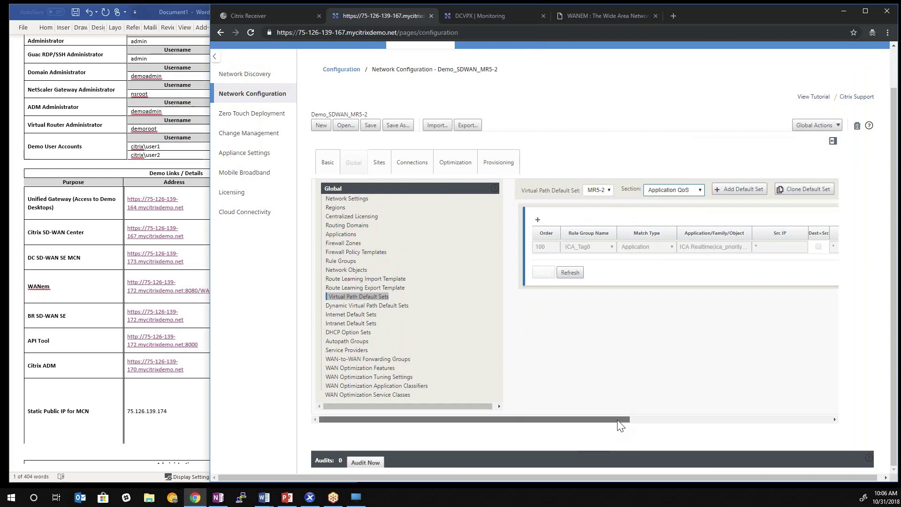
{"action": "left_click_drag", "start_coordinate": [620, 419], "coordinate": [696, 420]}
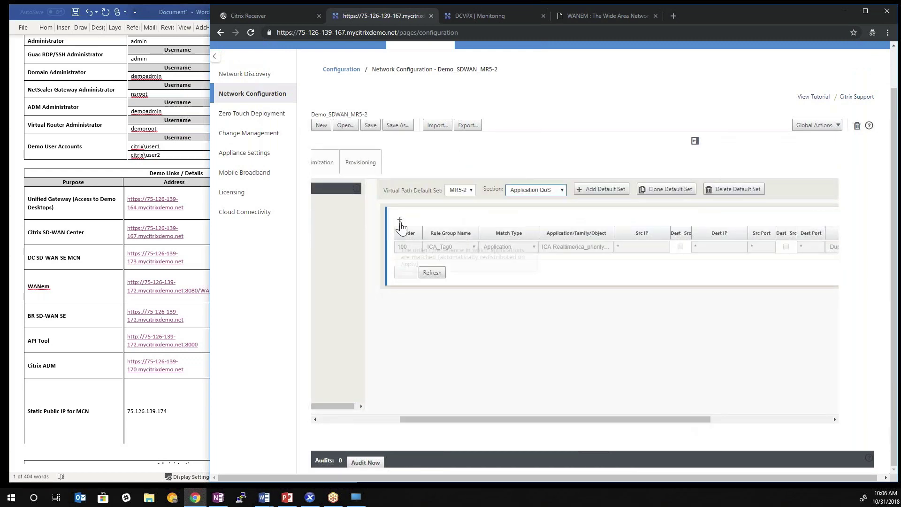
{"action": "left_click_drag", "start_coordinate": [533, 422], "coordinate": [565, 433]}
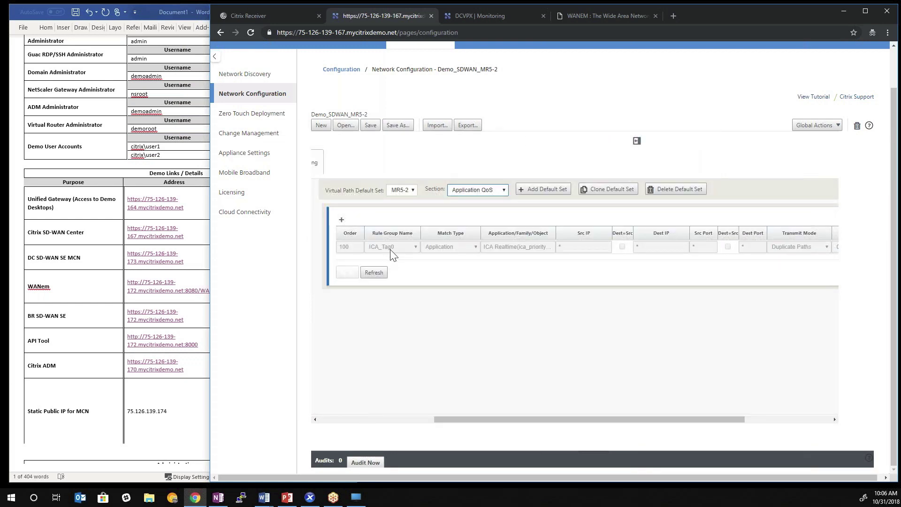
{"action": "scroll", "coordinate": [502, 259], "scroll_direction": "right", "scroll_amount": 3}
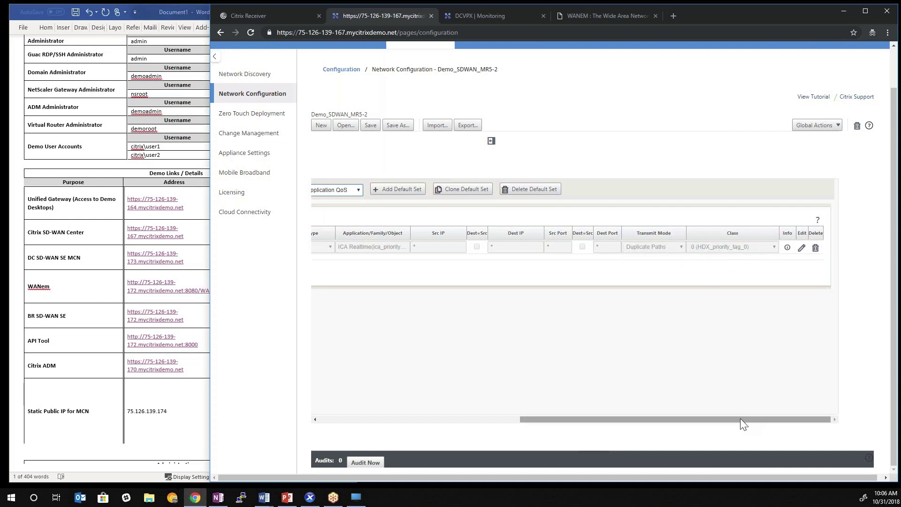
{"action": "left_click_drag", "start_coordinate": [739, 421], "coordinate": [464, 174]}
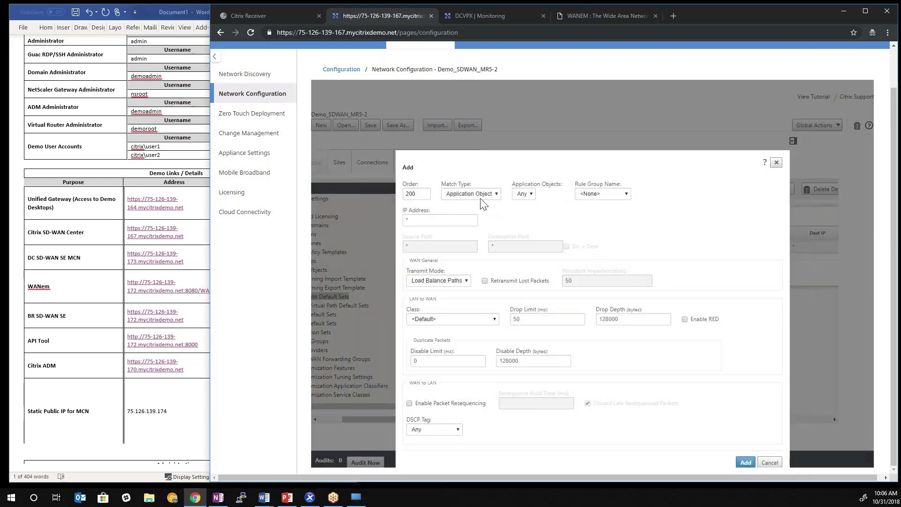
Match the new rule by application ICA Realtime and assign it to the ICA_Tag0 rule group
{"action": "left_click", "coordinate": [469, 193]}
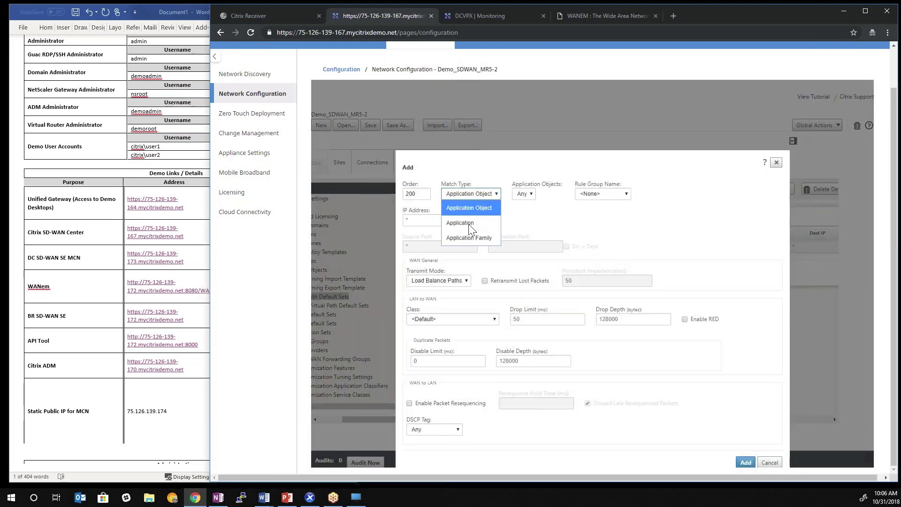
{"action": "left_click", "coordinate": [471, 223]}
{"action": "left_click", "coordinate": [531, 192]}
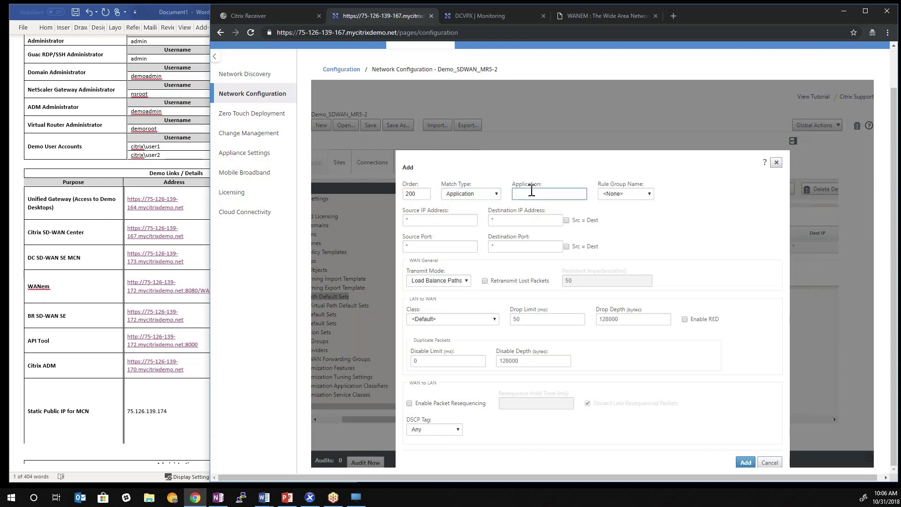
{"action": "type", "text": "ica"}
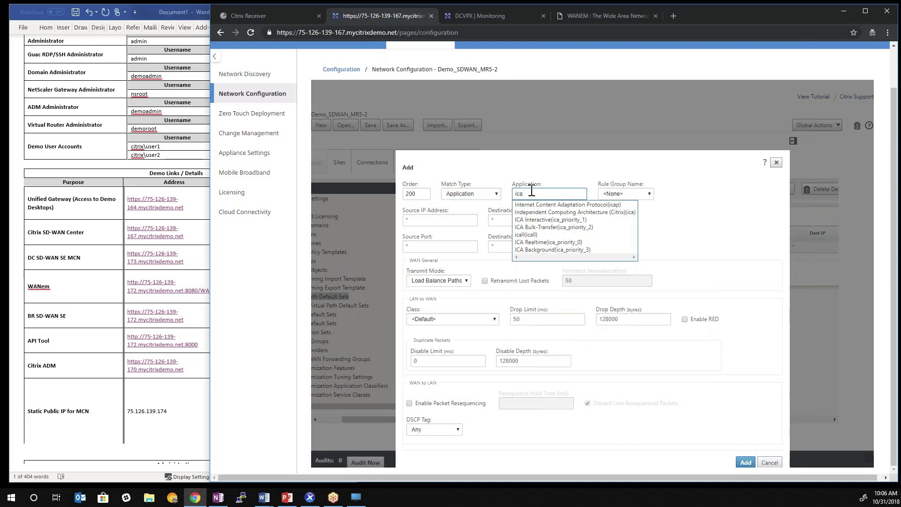
{"action": "left_click", "coordinate": [589, 242]}
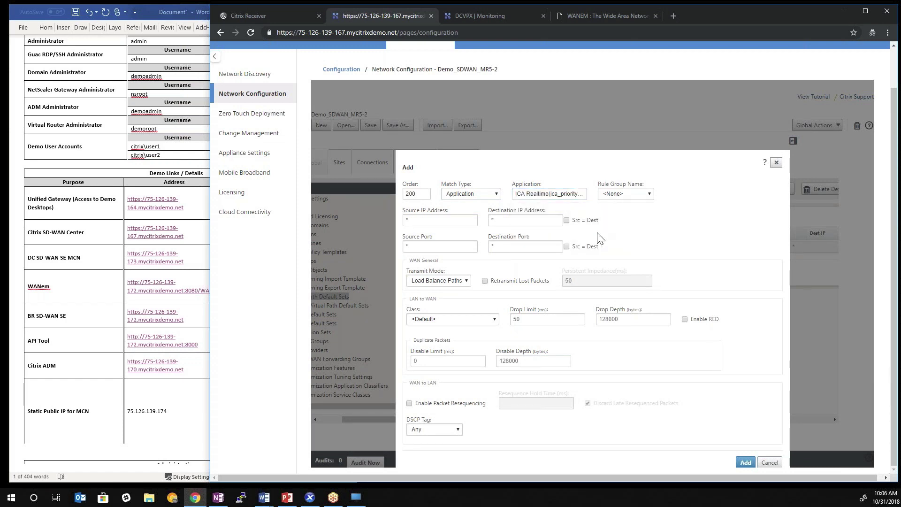
{"action": "left_click", "coordinate": [639, 196]}
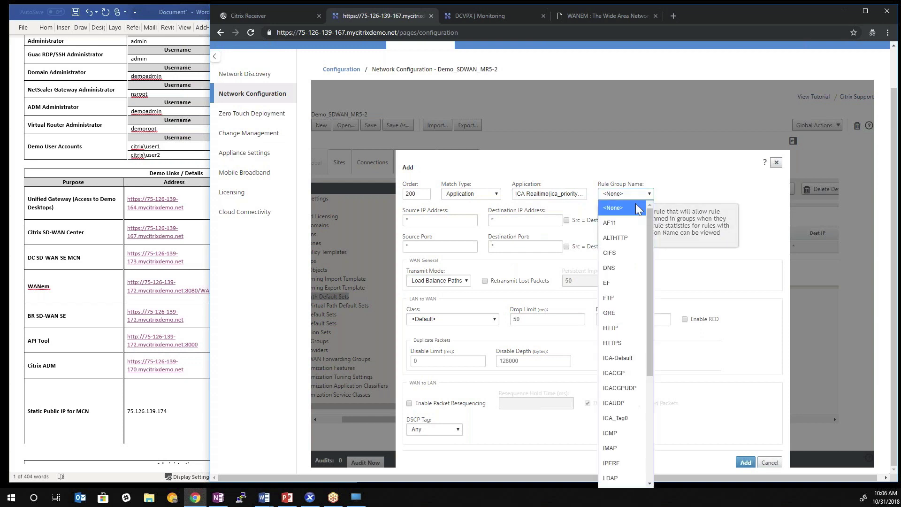
{"action": "left_click", "coordinate": [625, 422]}
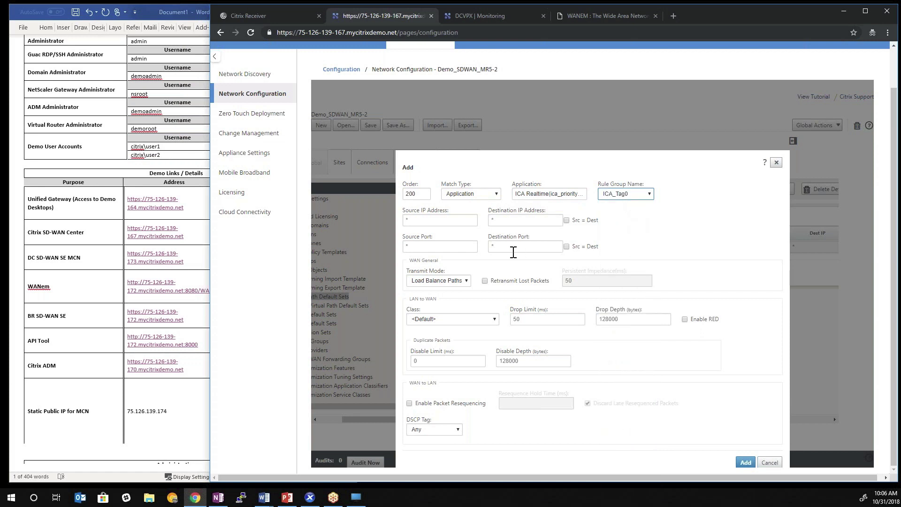
Set Duplicate Paths, class 0 HDX_priority_tag_0 and packet resequencing, then add the rule
{"action": "left_click", "coordinate": [464, 282]}
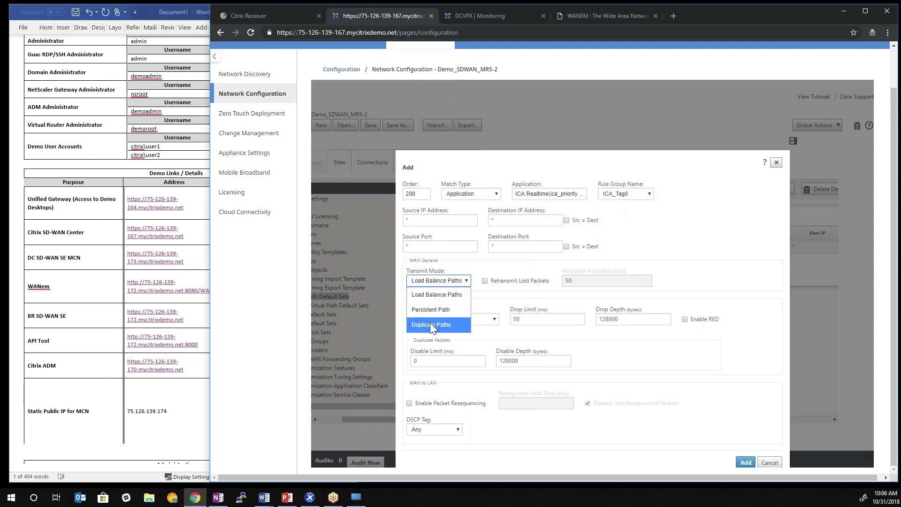
{"action": "left_click", "coordinate": [429, 324]}
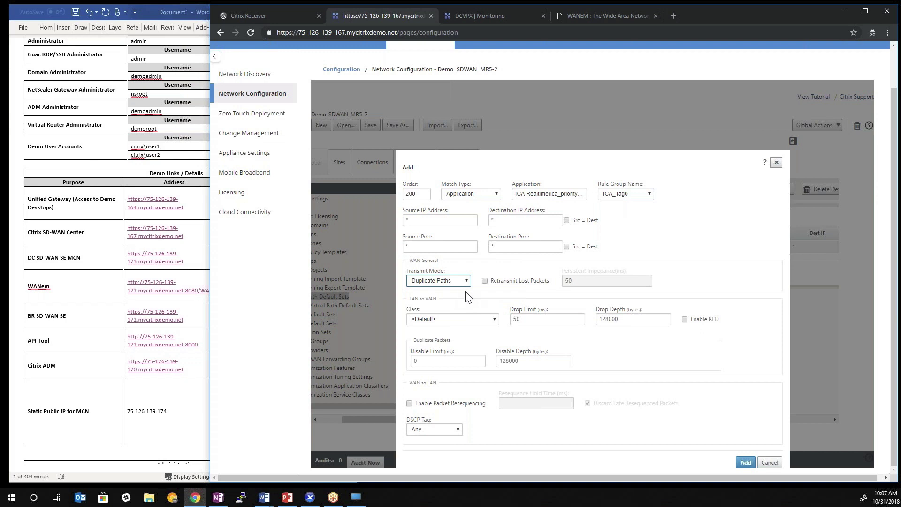
{"action": "left_click", "coordinate": [495, 320]}
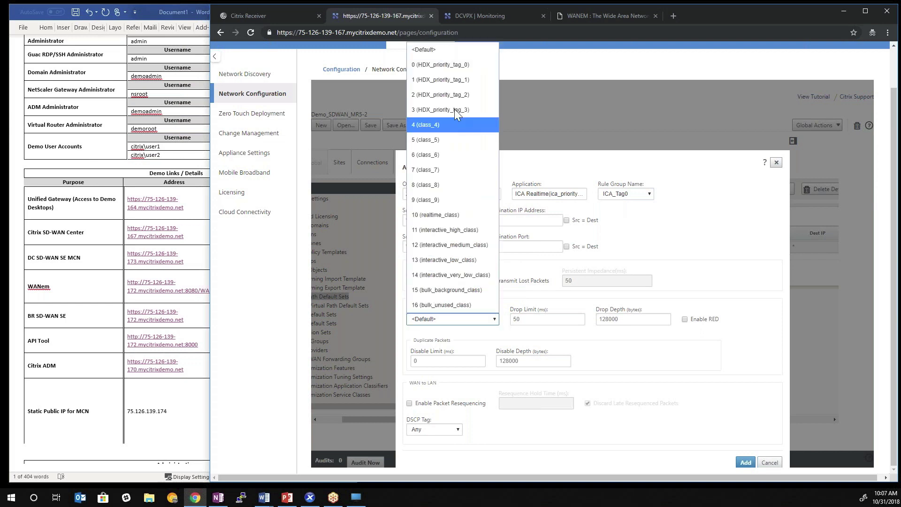
{"action": "left_click", "coordinate": [455, 68]}
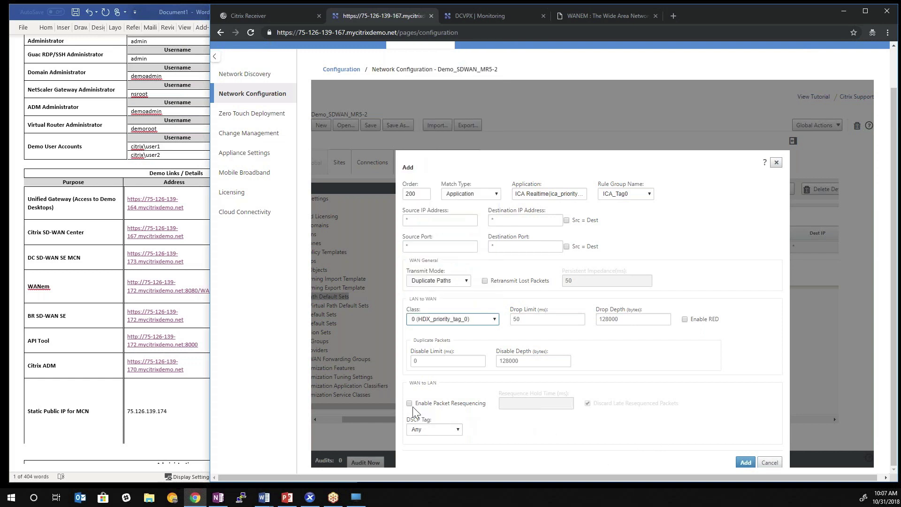
{"action": "mouse_move", "coordinate": [413, 406]}
{"action": "left_click", "coordinate": [409, 403]}
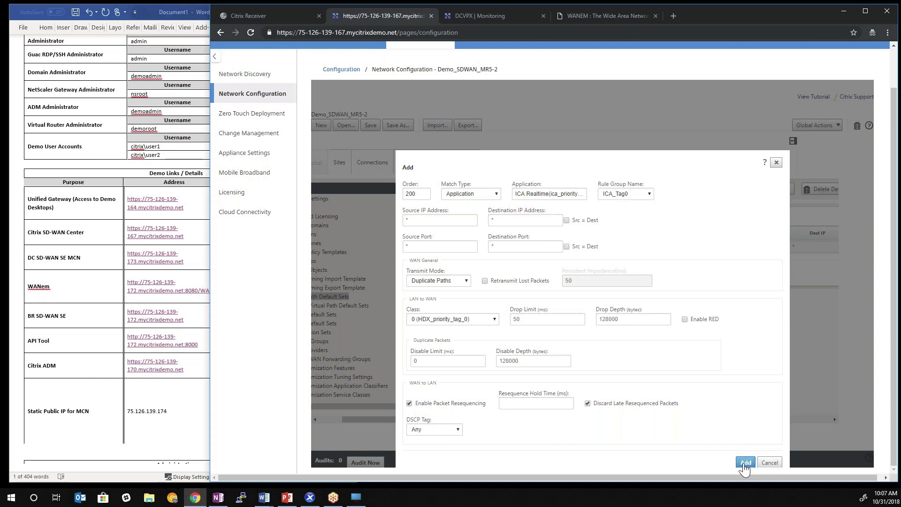
{"action": "left_click", "coordinate": [770, 464]}
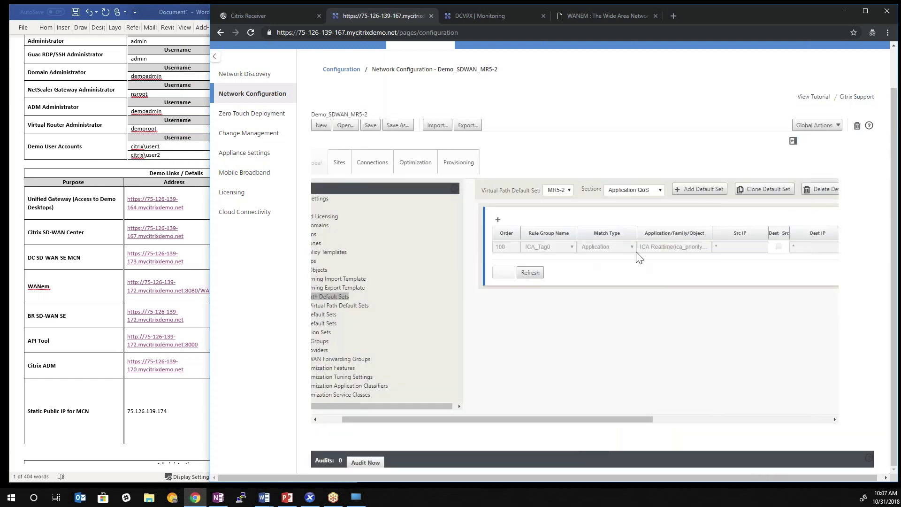
Check the ICA_Tag0 entry's MOS setting in the global Rule Groups list, then switch to DCVPX Flows
{"action": "left_click_drag", "start_coordinate": [605, 420], "coordinate": [582, 420]}
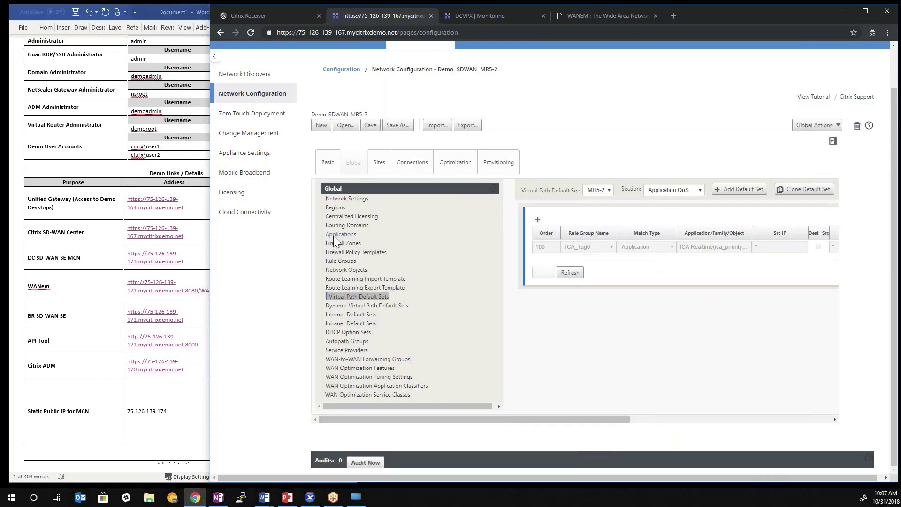
{"action": "left_click", "coordinate": [336, 235]}
{"action": "left_click", "coordinate": [341, 261]}
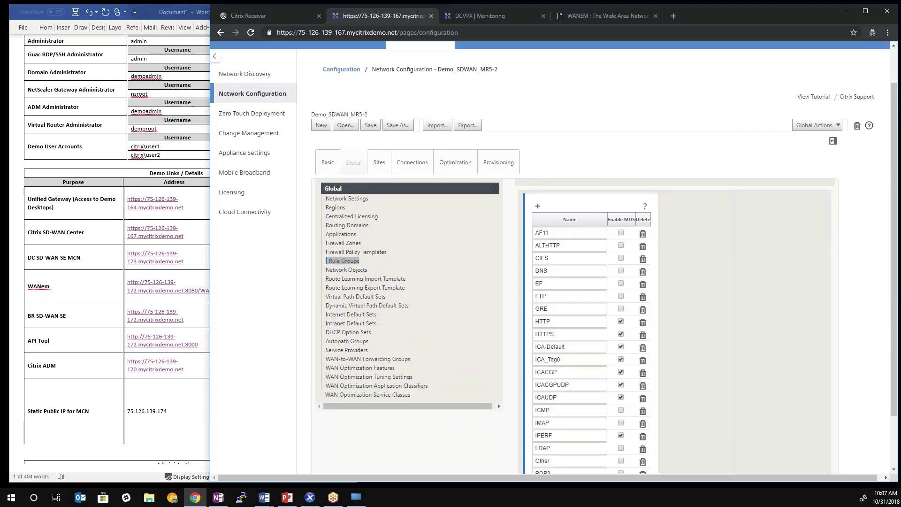
{"action": "scroll", "coordinate": [563, 215], "scroll_direction": "down", "scroll_amount": 4}
{"action": "left_click", "coordinate": [564, 174]}
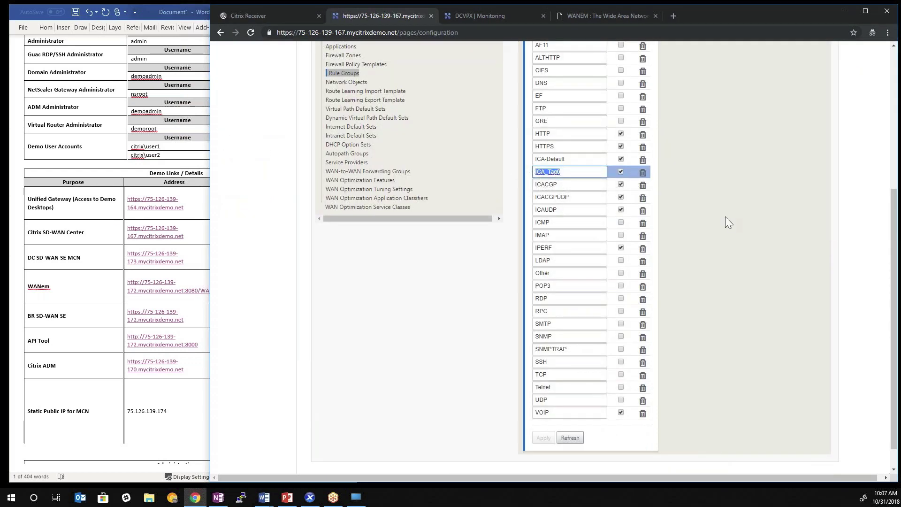
{"action": "scroll", "coordinate": [731, 222], "scroll_direction": "up", "scroll_amount": 3}
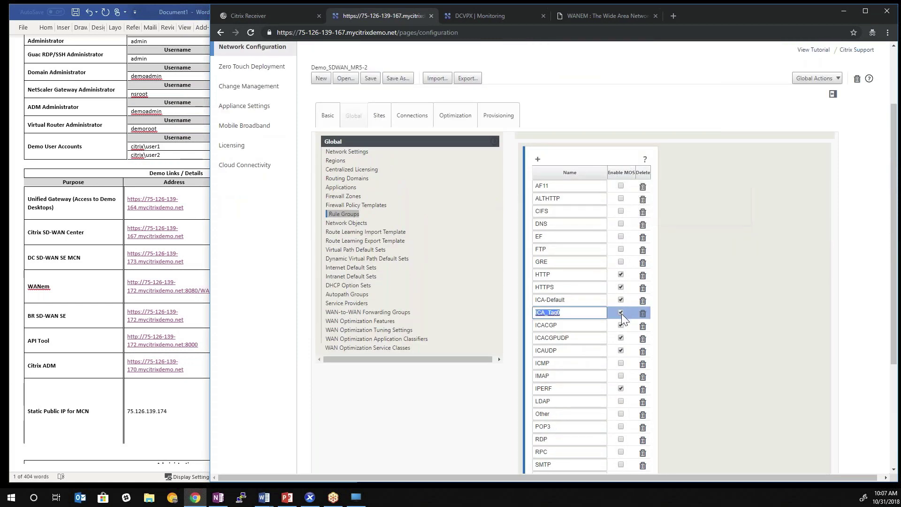
{"action": "mouse_move", "coordinate": [621, 314]}
{"action": "mouse_move", "coordinate": [571, 312]}
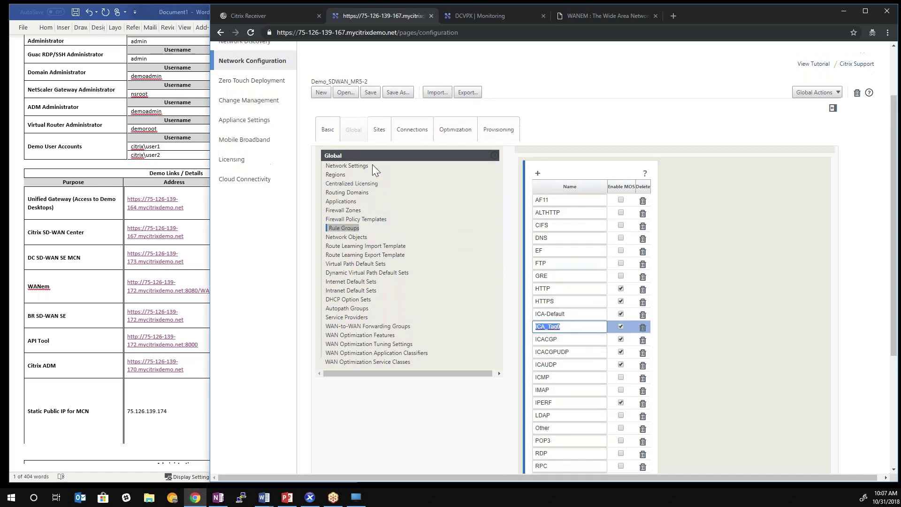
{"action": "scroll", "coordinate": [373, 164], "scroll_direction": "up", "scroll_amount": 2}
{"action": "left_click", "coordinate": [488, 16]}
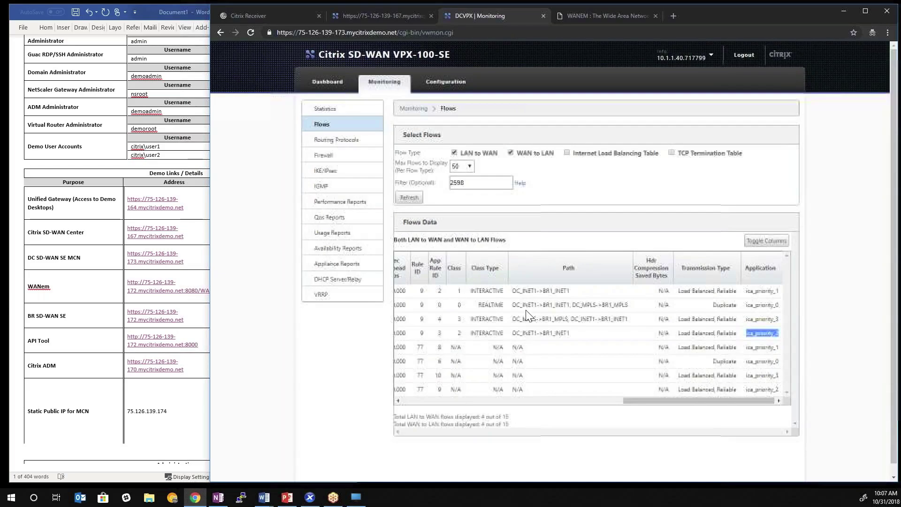
Verify the realtime flow shows class 0, Duplicate transmission and ica_priority_0, then return to SD-WAN Center
{"action": "left_click_drag", "start_coordinate": [636, 401], "coordinate": [603, 404]}
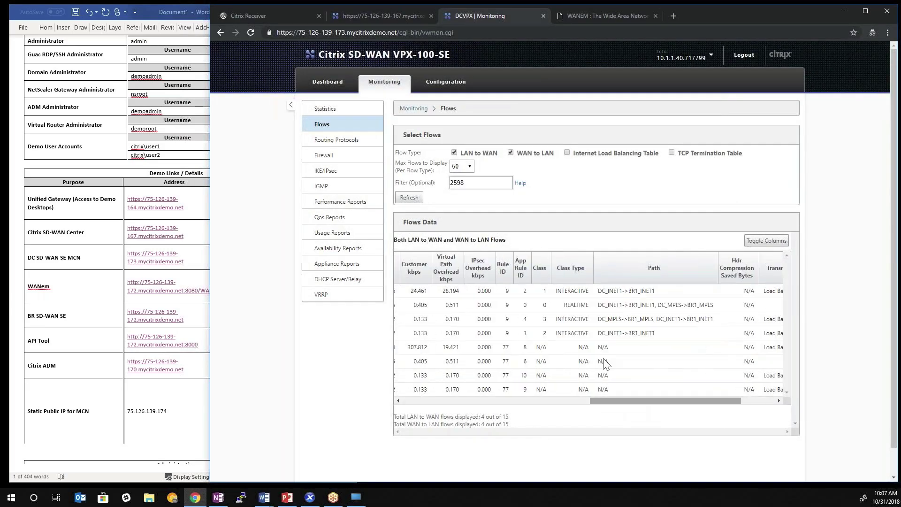
{"action": "left_click_drag", "start_coordinate": [541, 305], "coordinate": [590, 306]}
{"action": "left_click_drag", "start_coordinate": [641, 397], "coordinate": [702, 398]}
{"action": "double_click", "coordinate": [724, 305]}
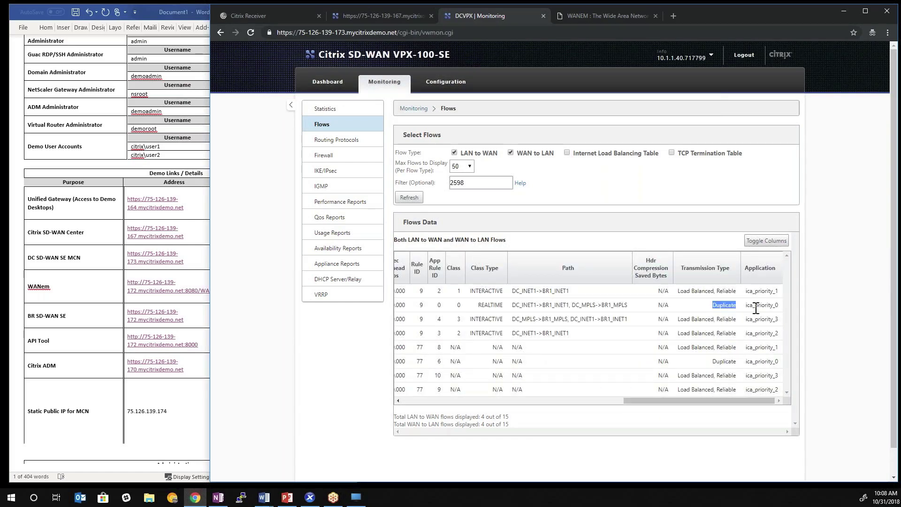
{"action": "left_click_drag", "start_coordinate": [779, 305], "coordinate": [743, 308]}
{"action": "left_click_drag", "start_coordinate": [732, 401], "coordinate": [684, 402]}
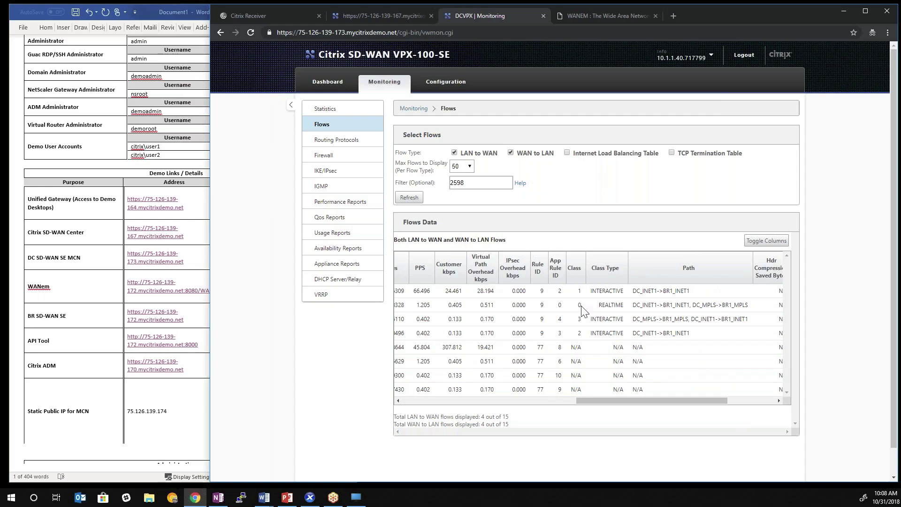
{"action": "left_click_drag", "start_coordinate": [581, 305], "coordinate": [571, 300]}
{"action": "left_click", "coordinate": [376, 17]}
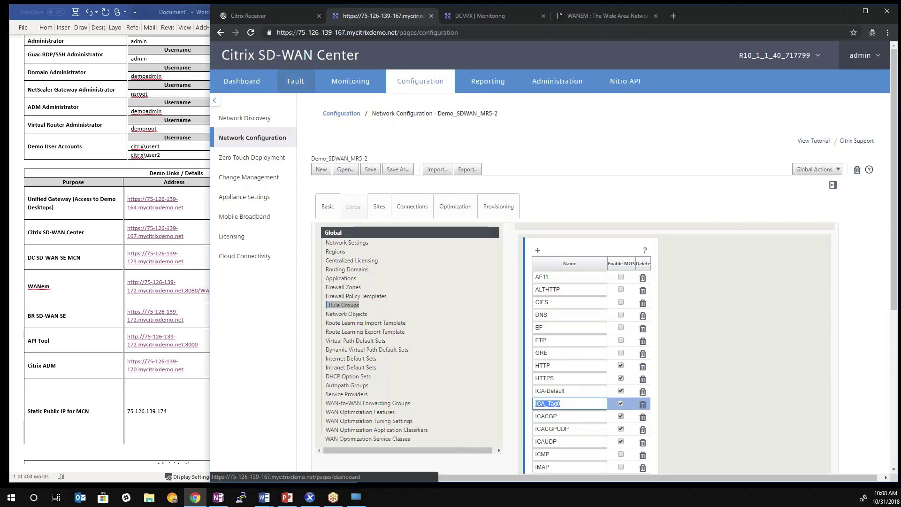
Open Reporting and review the Top Applications table, led by ICA Interactive at 36,021.20
{"action": "left_click", "coordinate": [488, 81]}
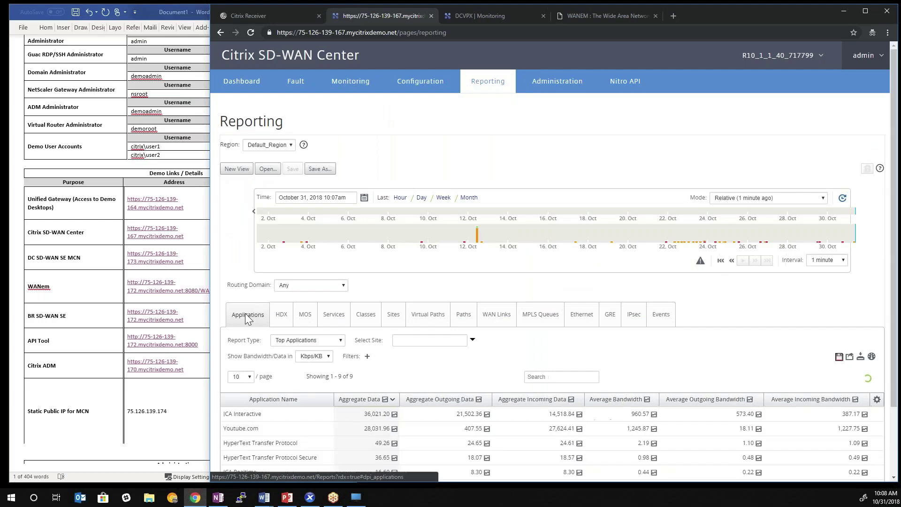
{"action": "scroll", "coordinate": [271, 347], "scroll_direction": "down", "scroll_amount": 2}
{"action": "scroll", "coordinate": [271, 347], "scroll_direction": "up", "scroll_amount": 1}
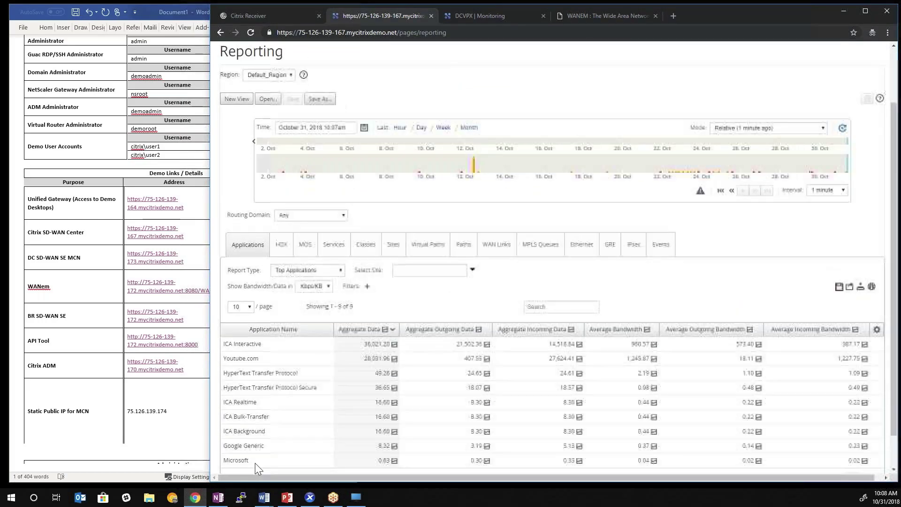
{"action": "scroll", "coordinate": [258, 413], "scroll_direction": "down", "scroll_amount": 1}
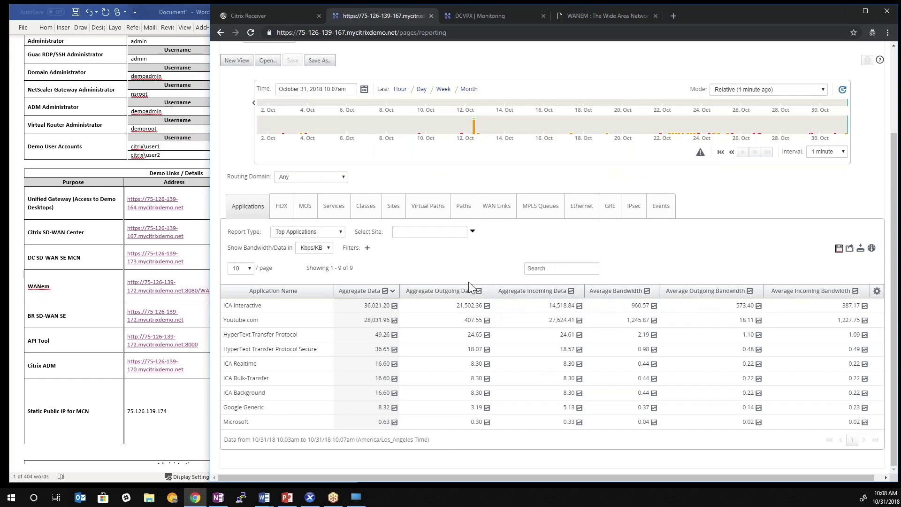
View HDX QoE Index per site, then MOS per rule group with ICA_Tag0 averaging 4.40
{"action": "left_click", "coordinate": [284, 210]}
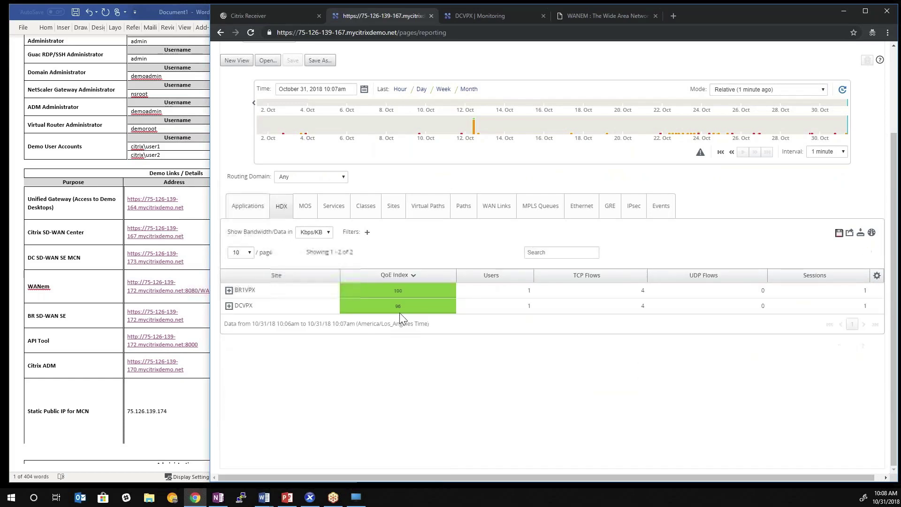
{"action": "scroll", "coordinate": [249, 370], "scroll_direction": "up", "scroll_amount": 3}
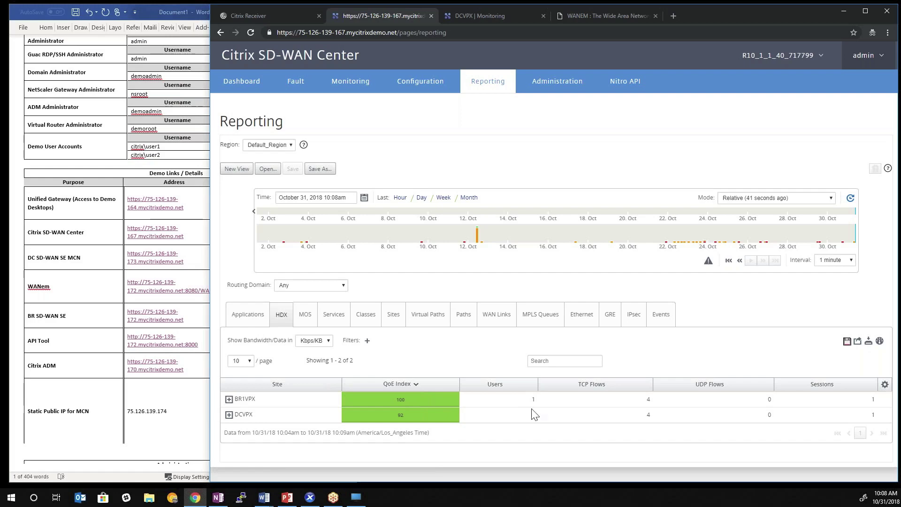
{"action": "left_click", "coordinate": [305, 314]}
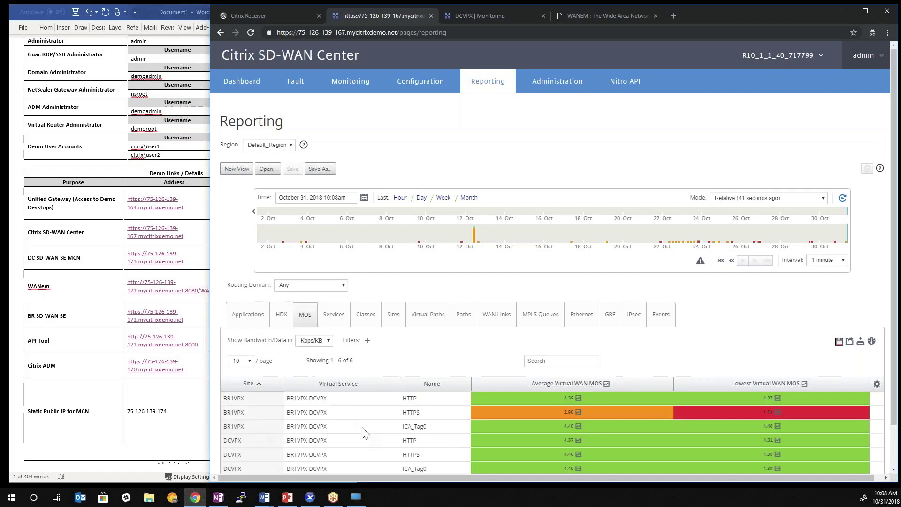
{"action": "scroll", "coordinate": [430, 384], "scroll_direction": "down", "scroll_amount": 1}
{"action": "left_click_drag", "start_coordinate": [430, 381], "coordinate": [404, 381]}
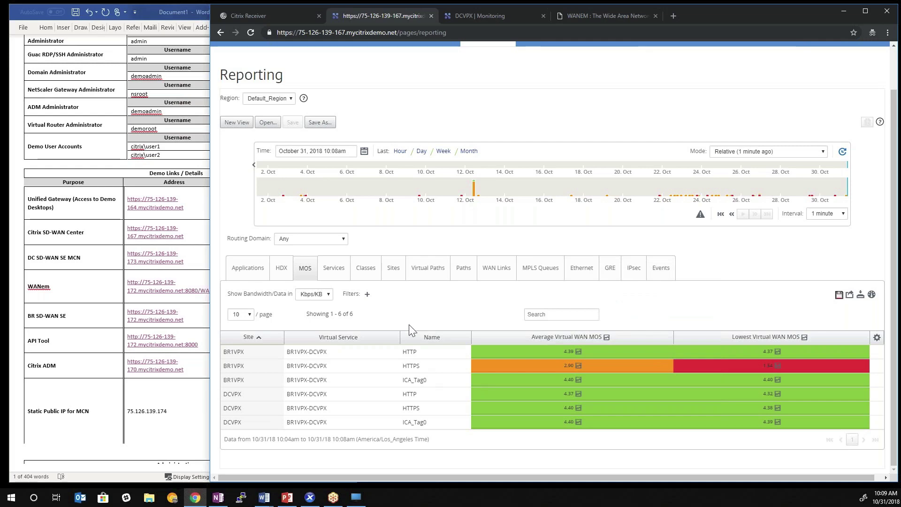
{"action": "scroll", "coordinate": [479, 126], "scroll_direction": "up", "scroll_amount": 2}
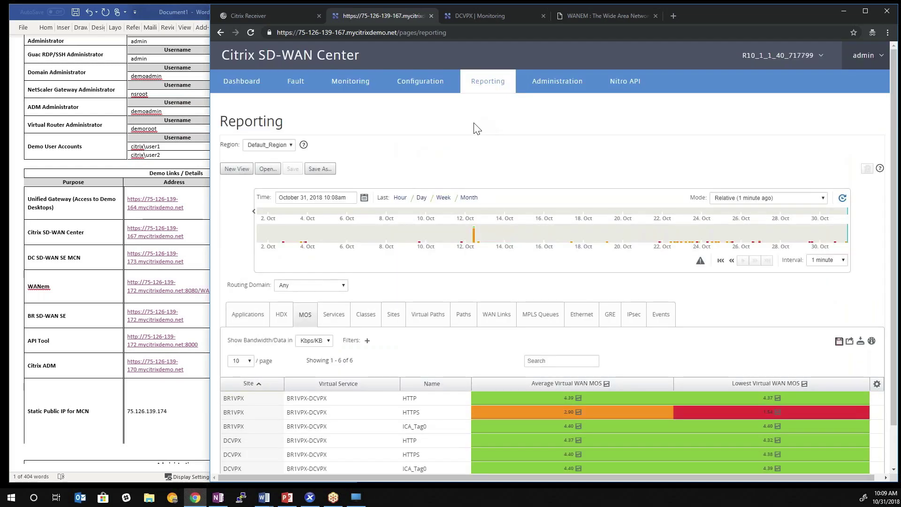